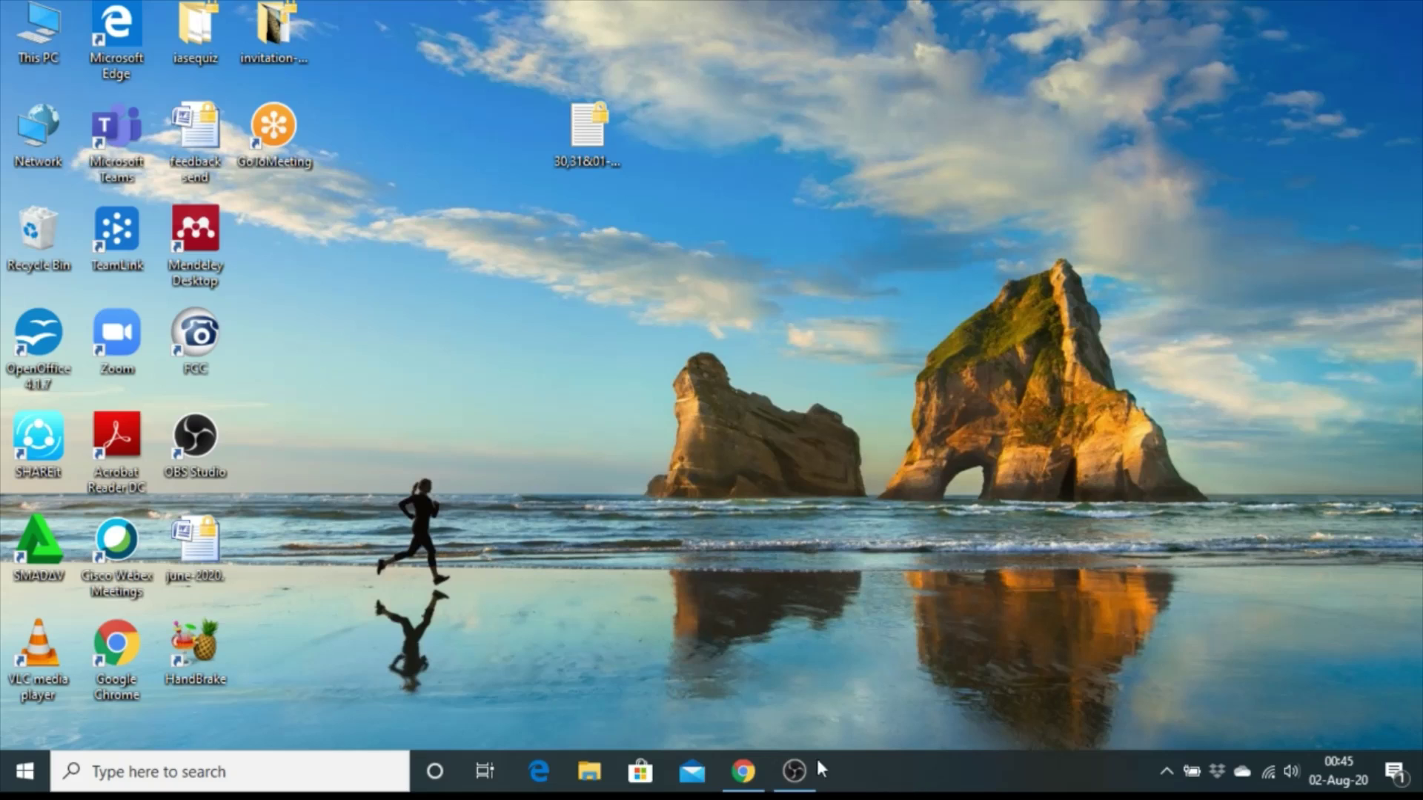
# Switch to Chrome and open Google Classroom from the Google apps list in the Gmail inbox
pyautogui.click(742, 772)
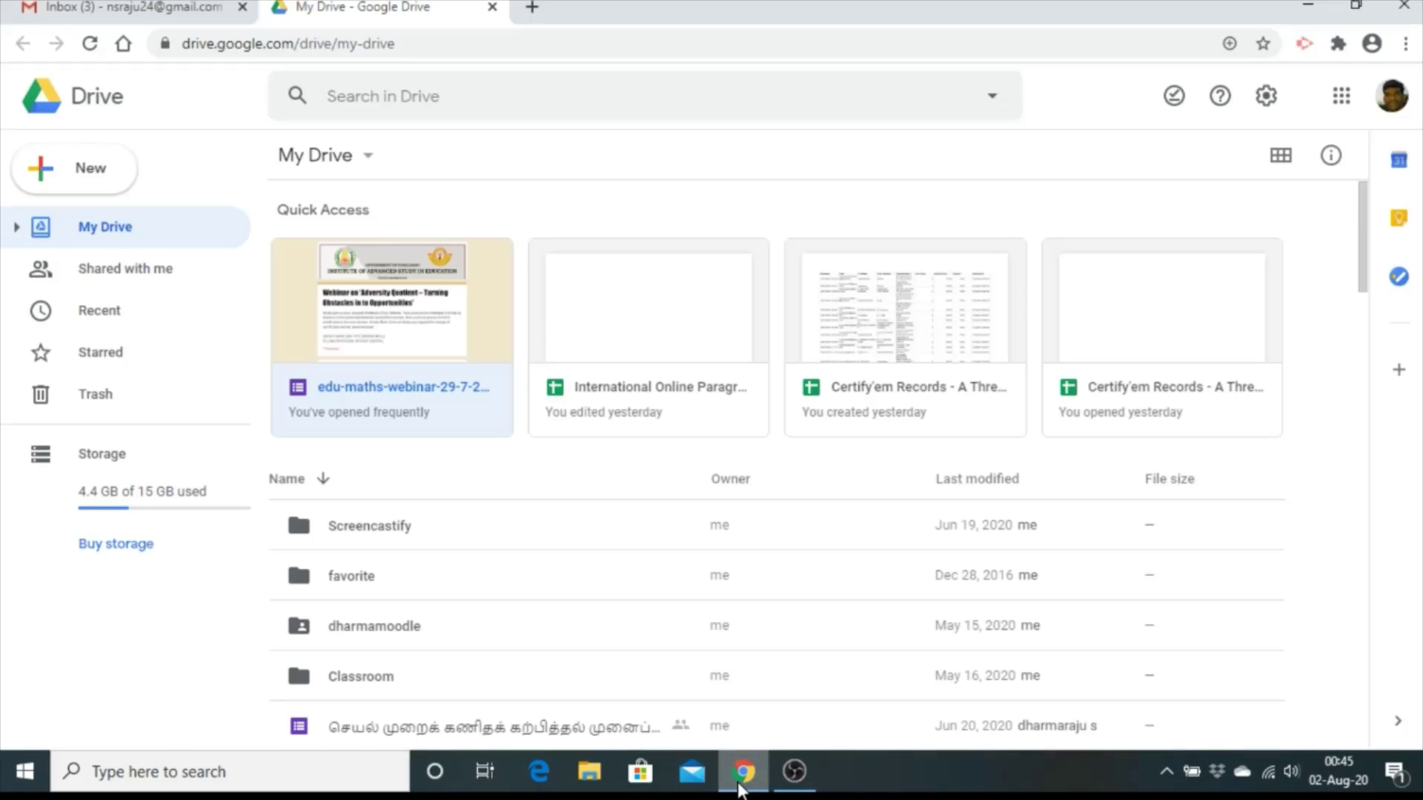
pyautogui.click(113, 9)
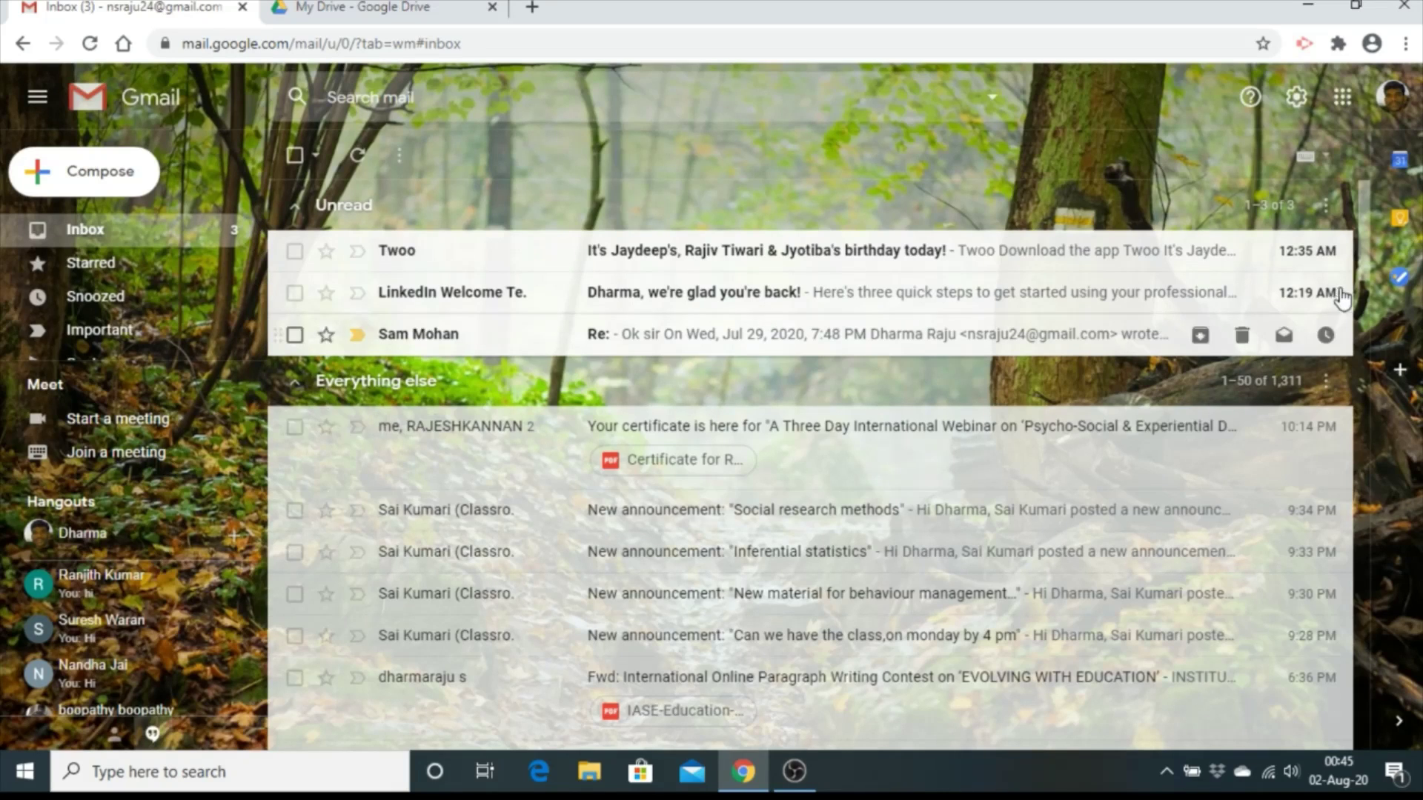
pyautogui.click(1341, 100)
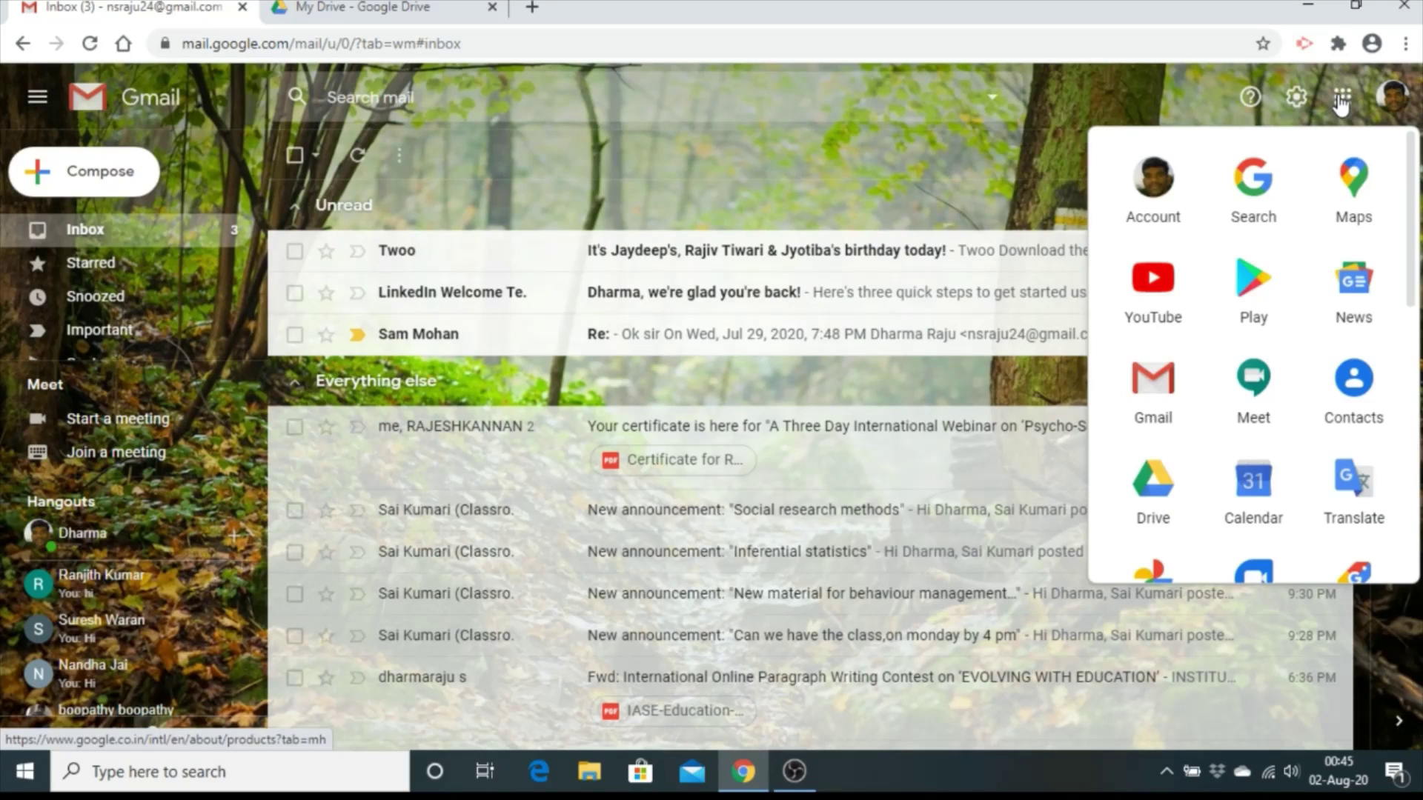
pyautogui.scroll(-5, 1242, 311)
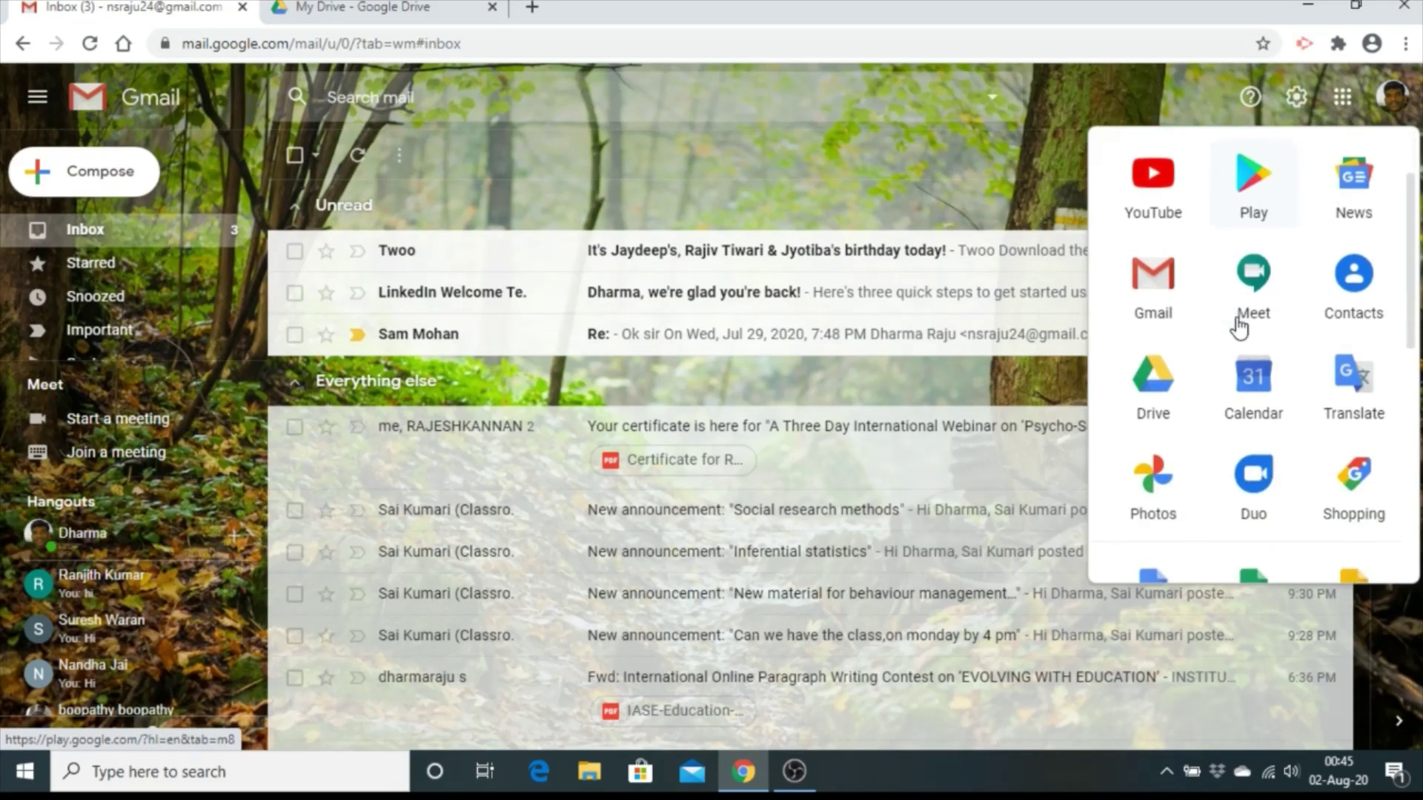
pyautogui.scroll(-4, 1247, 335)
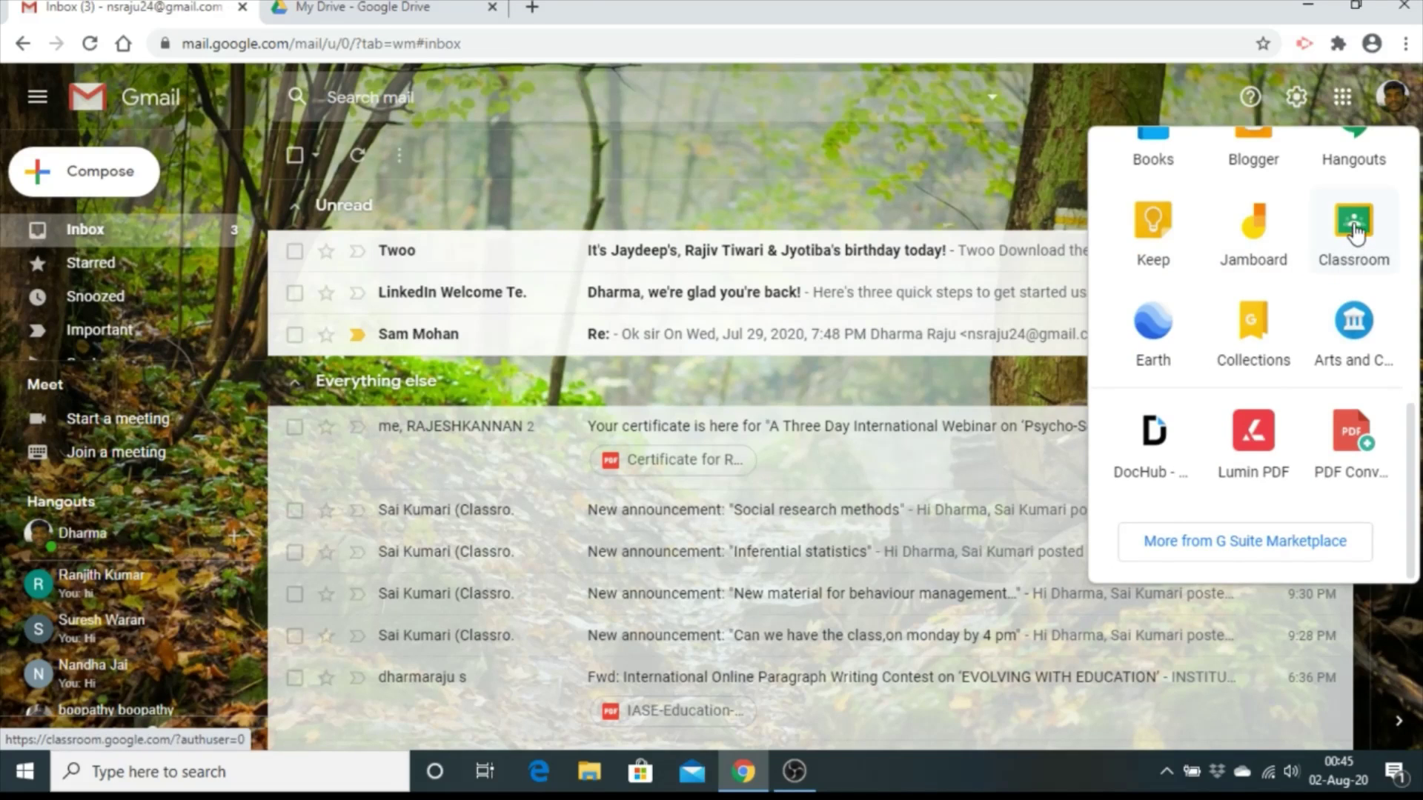
pyautogui.click(1354, 237)
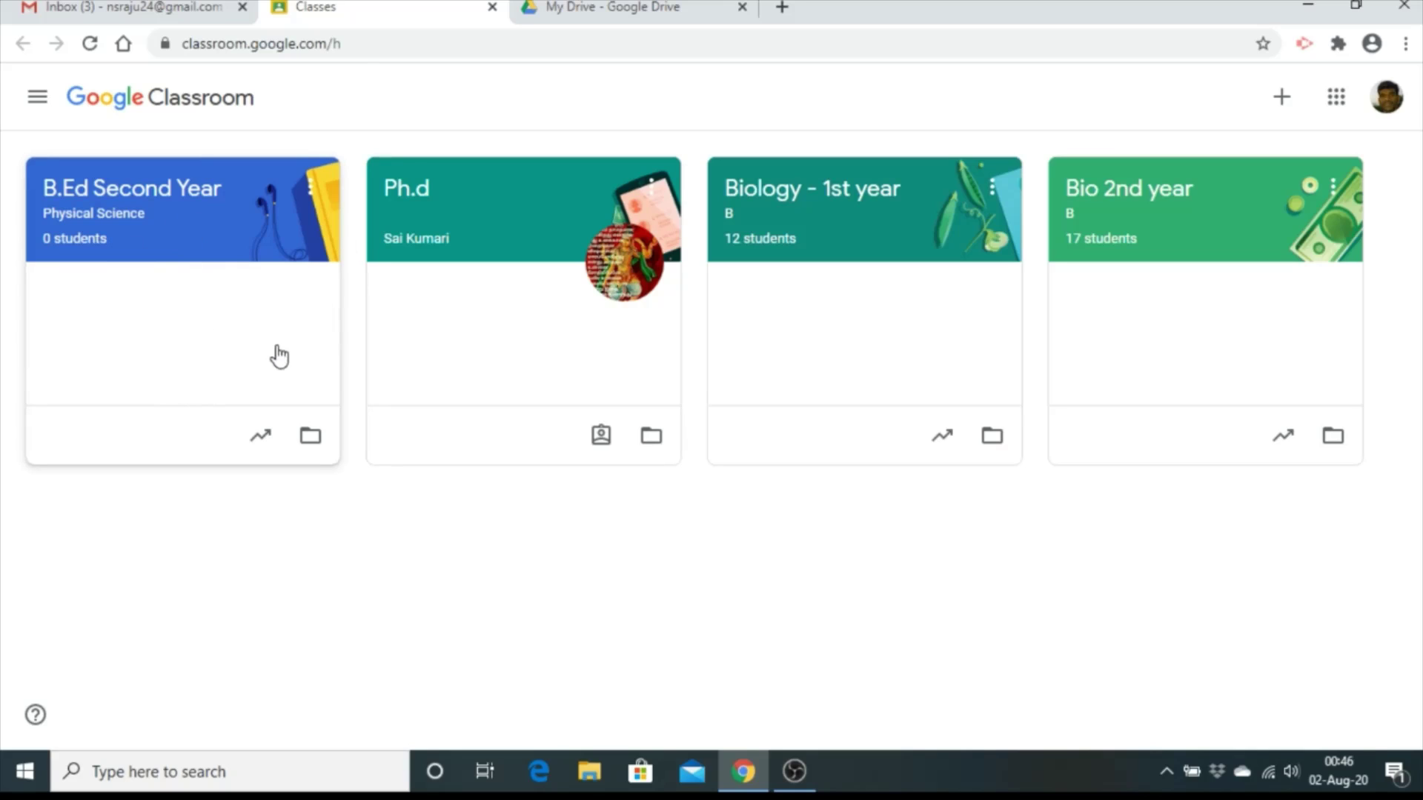
pyautogui.click(1278, 100)
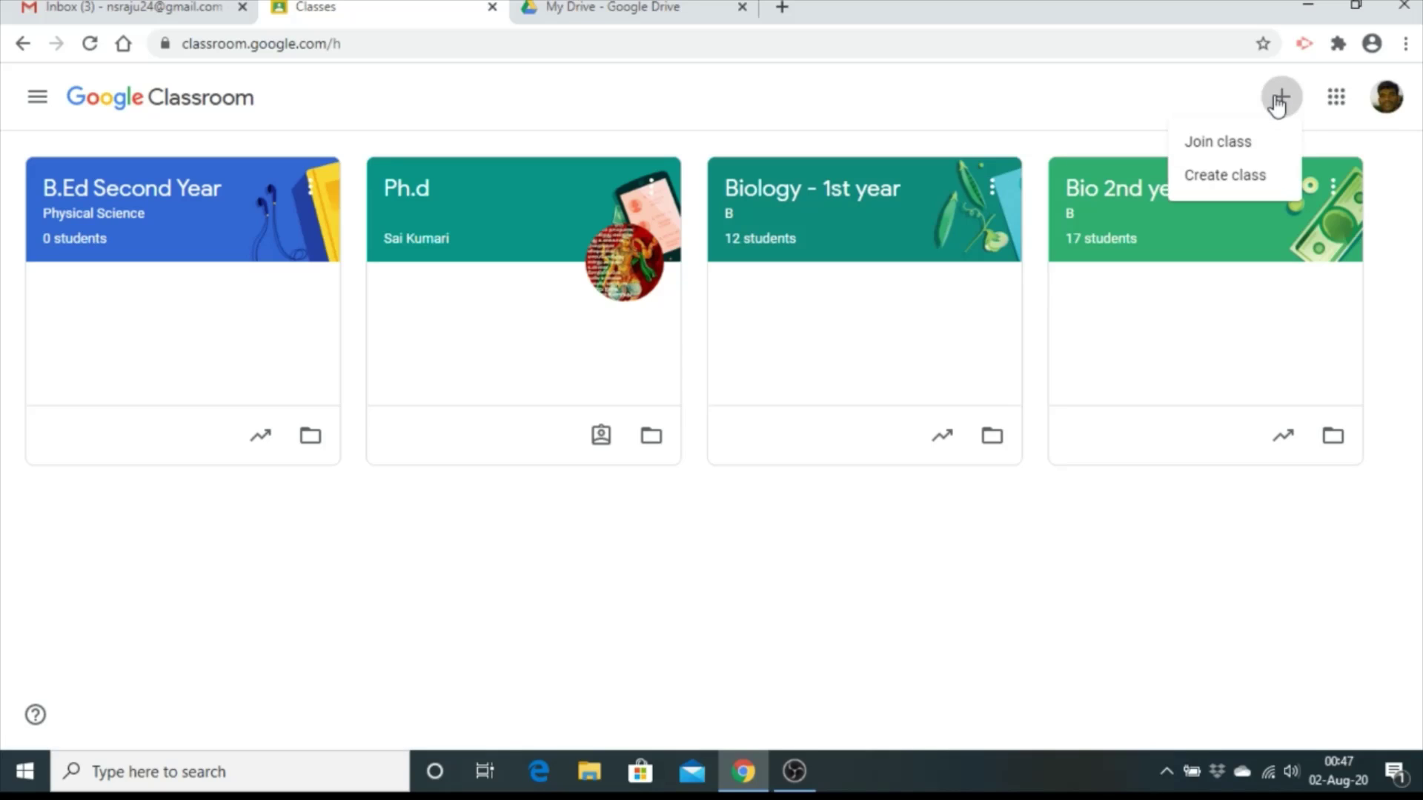
pyautogui.click(1217, 146)
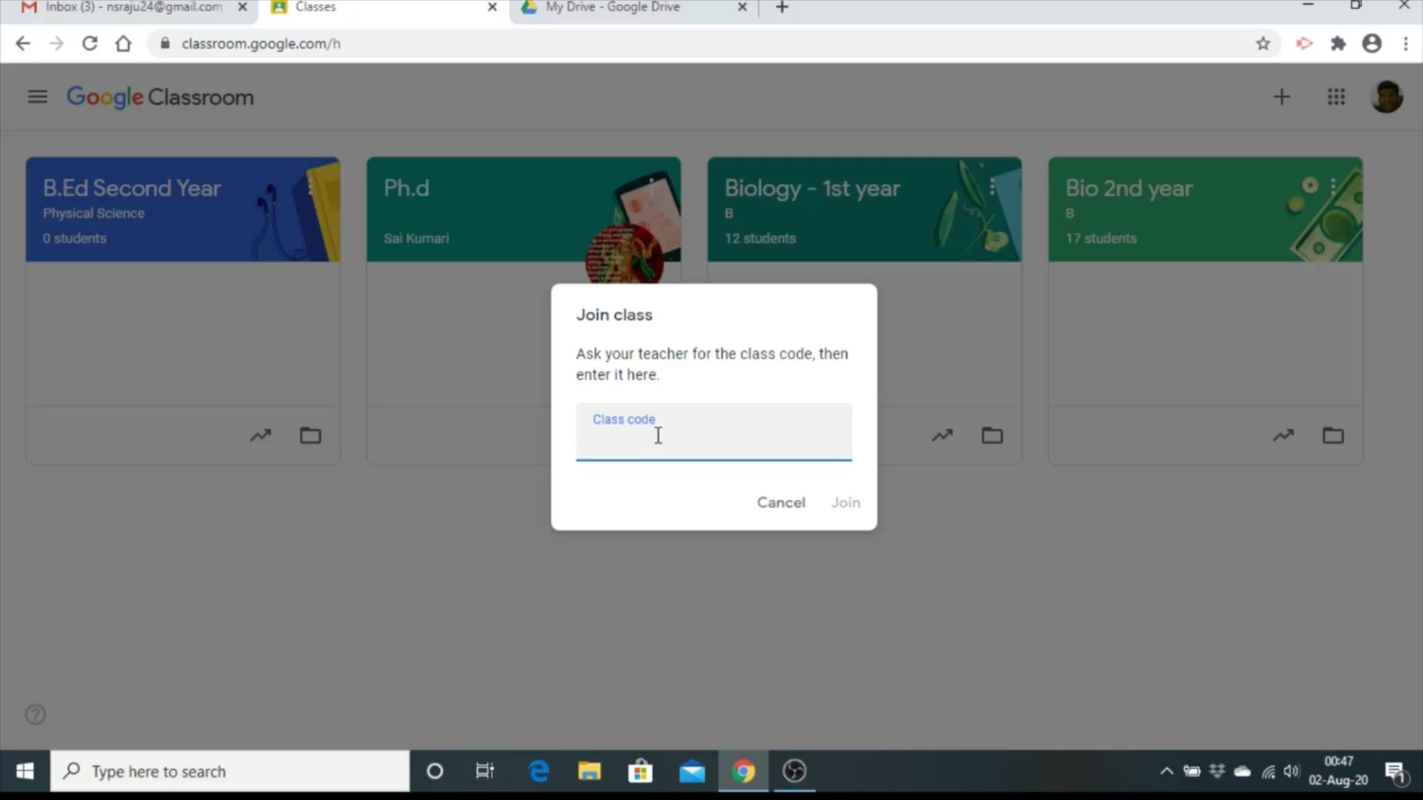
pyautogui.click(787, 513)
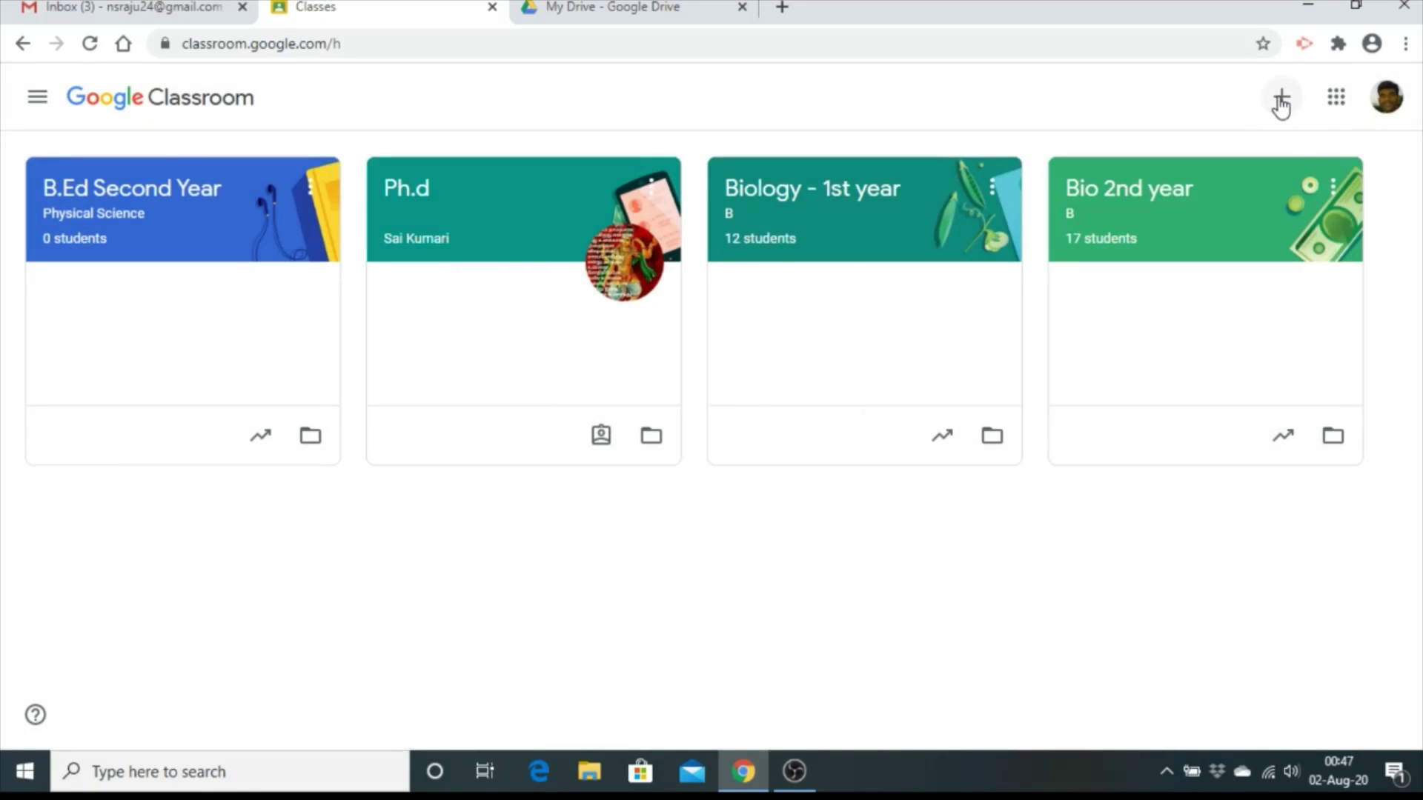
# Start creating a new class and accept the notice about not using Classroom at a school with students
pyautogui.click(1280, 100)
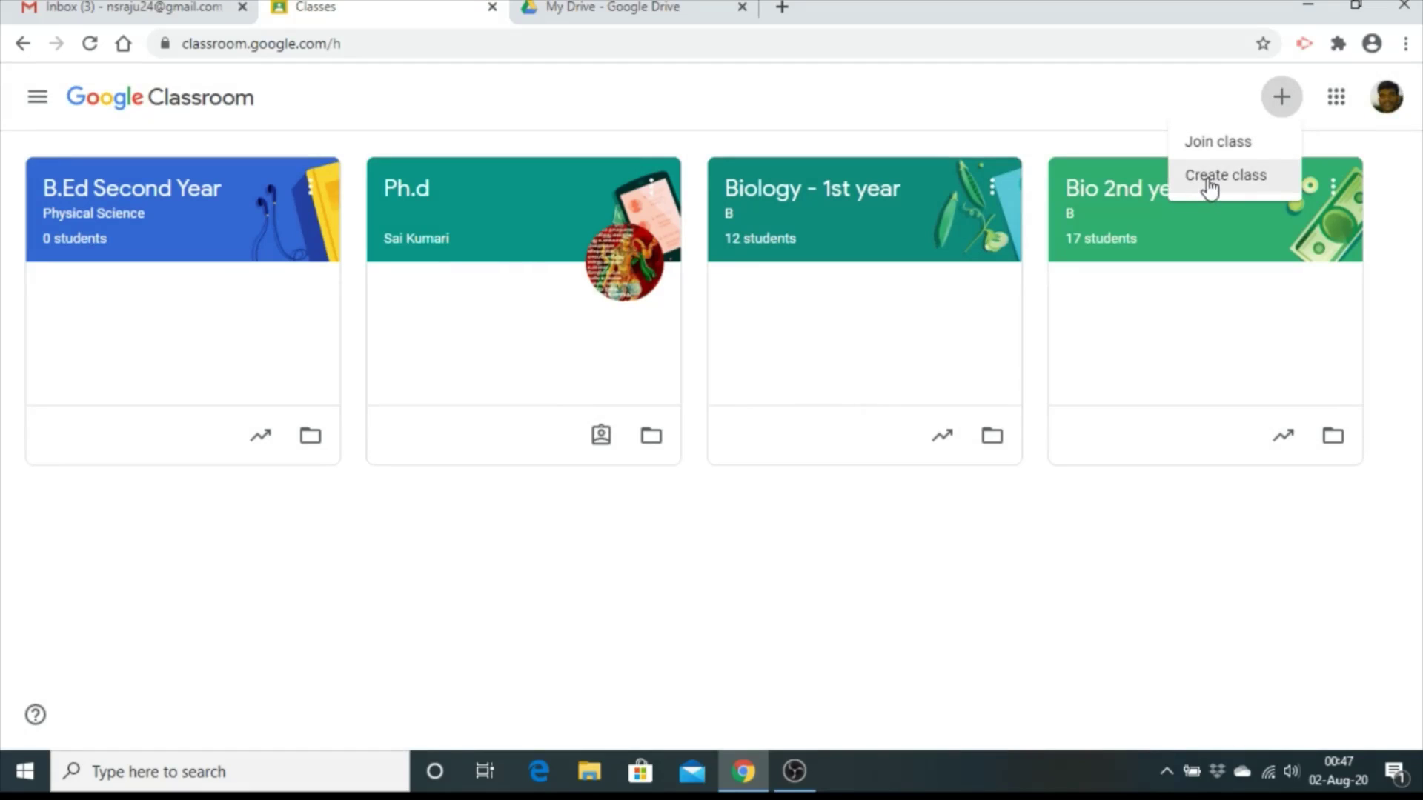
pyautogui.click(1209, 181)
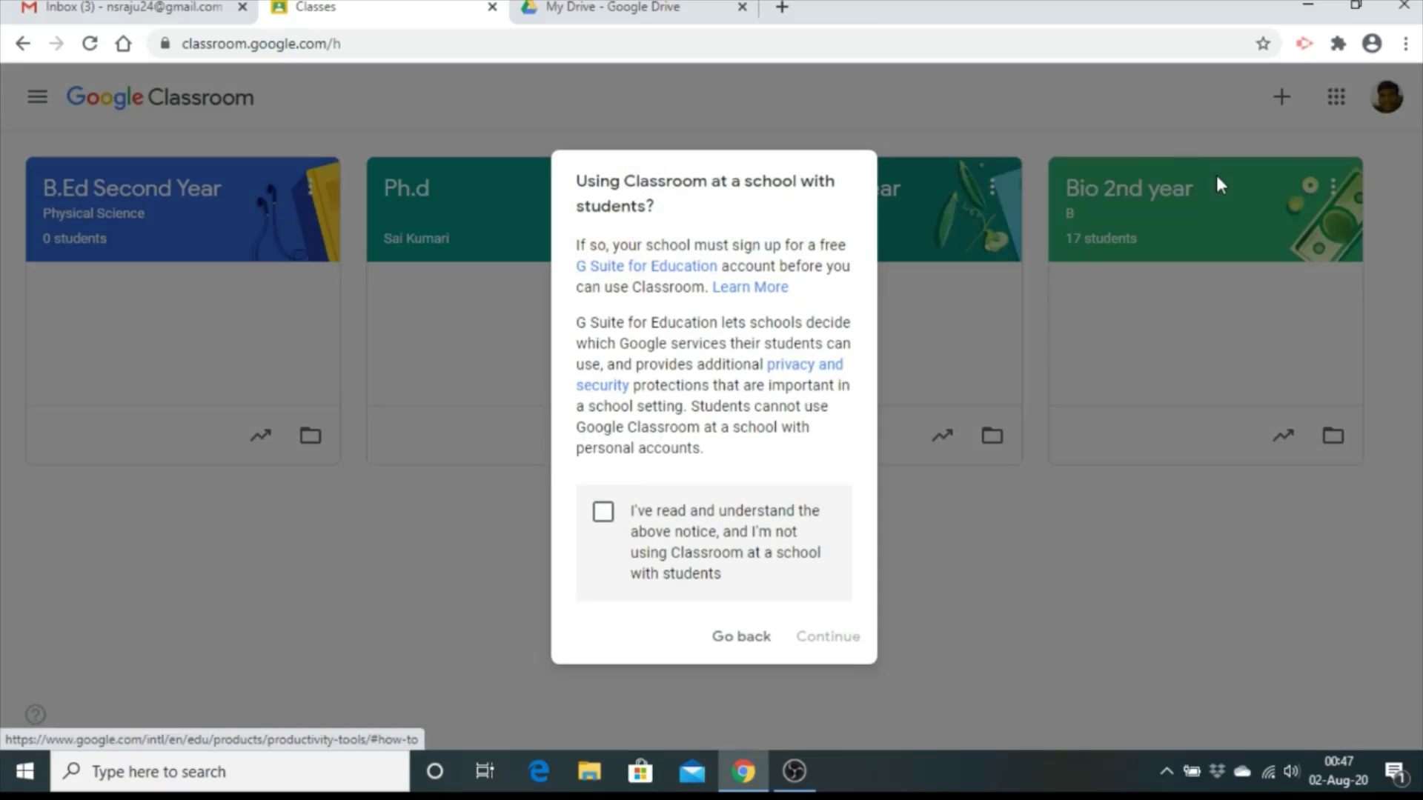
pyautogui.click(603, 520)
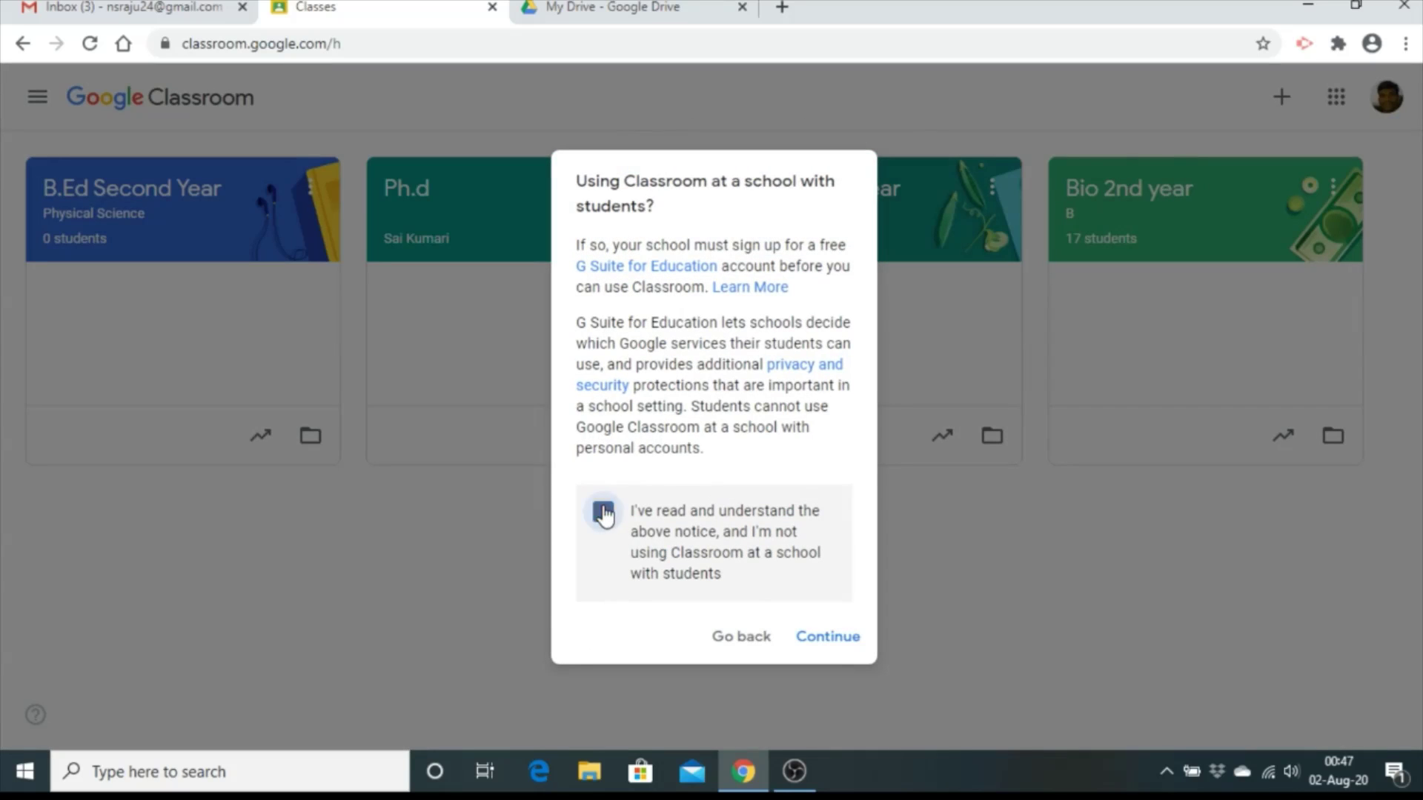
pyautogui.click(827, 639)
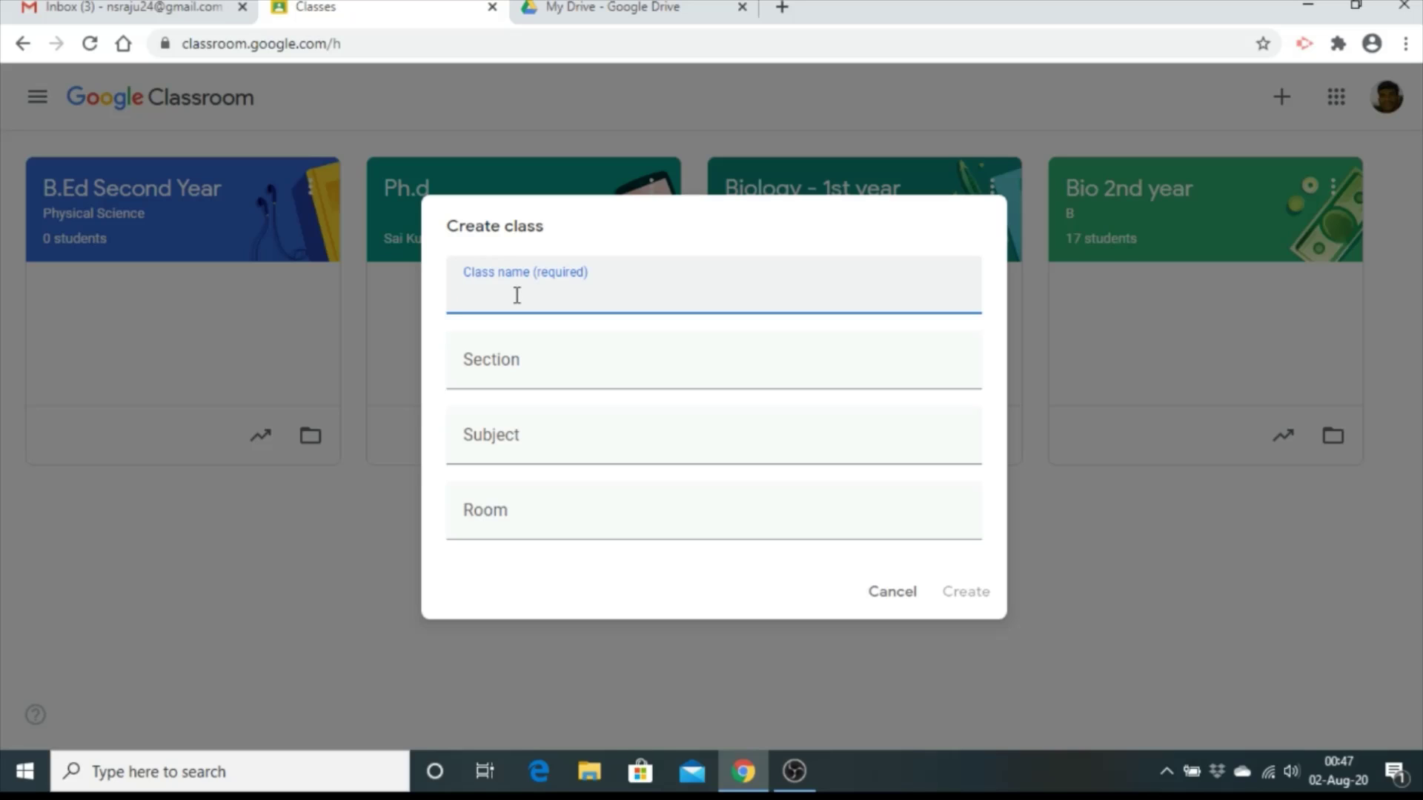
# Create the class "B.ed second year" with section "maths" and subject "peace and value education", leaving the room empty
pyautogui.write('B.ed second year')
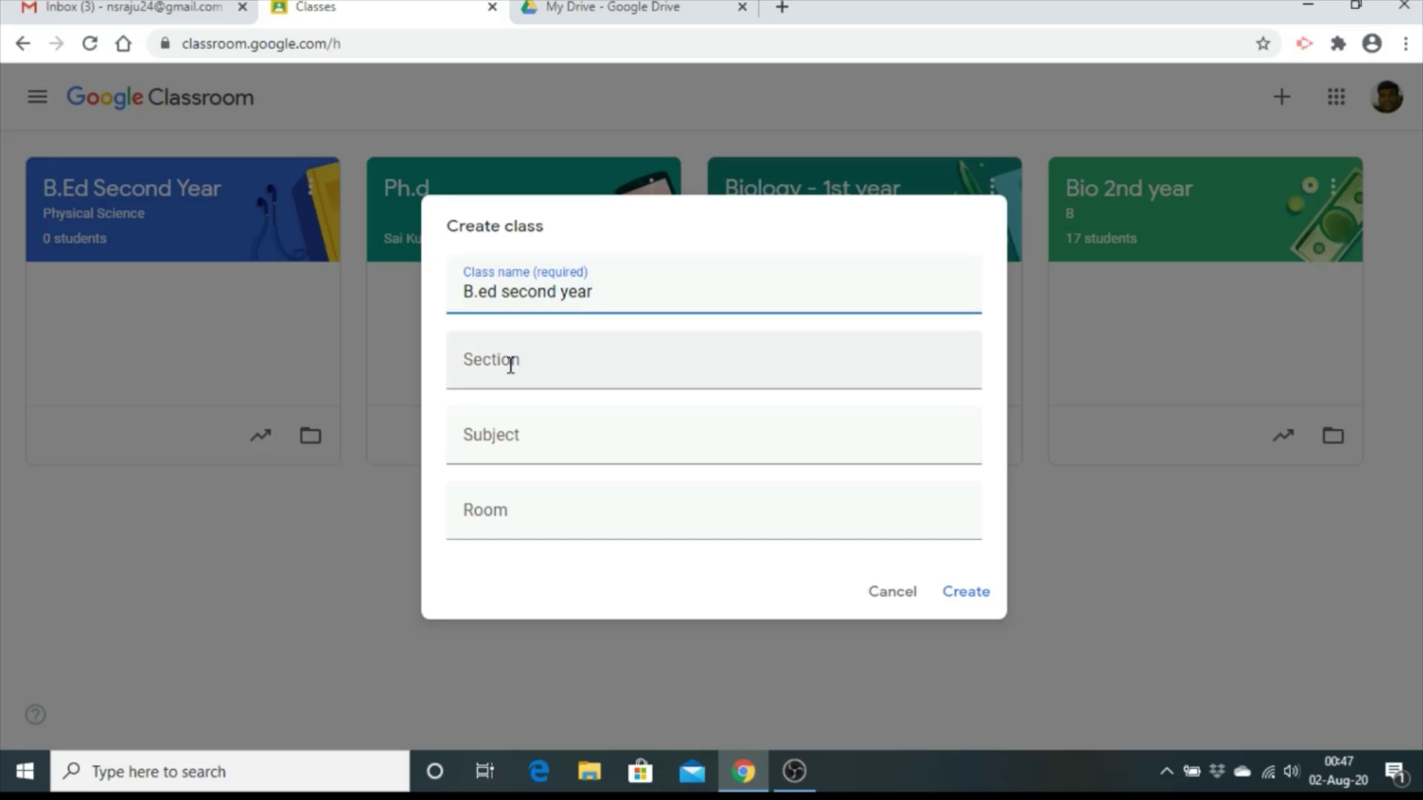
pyautogui.click(510, 367)
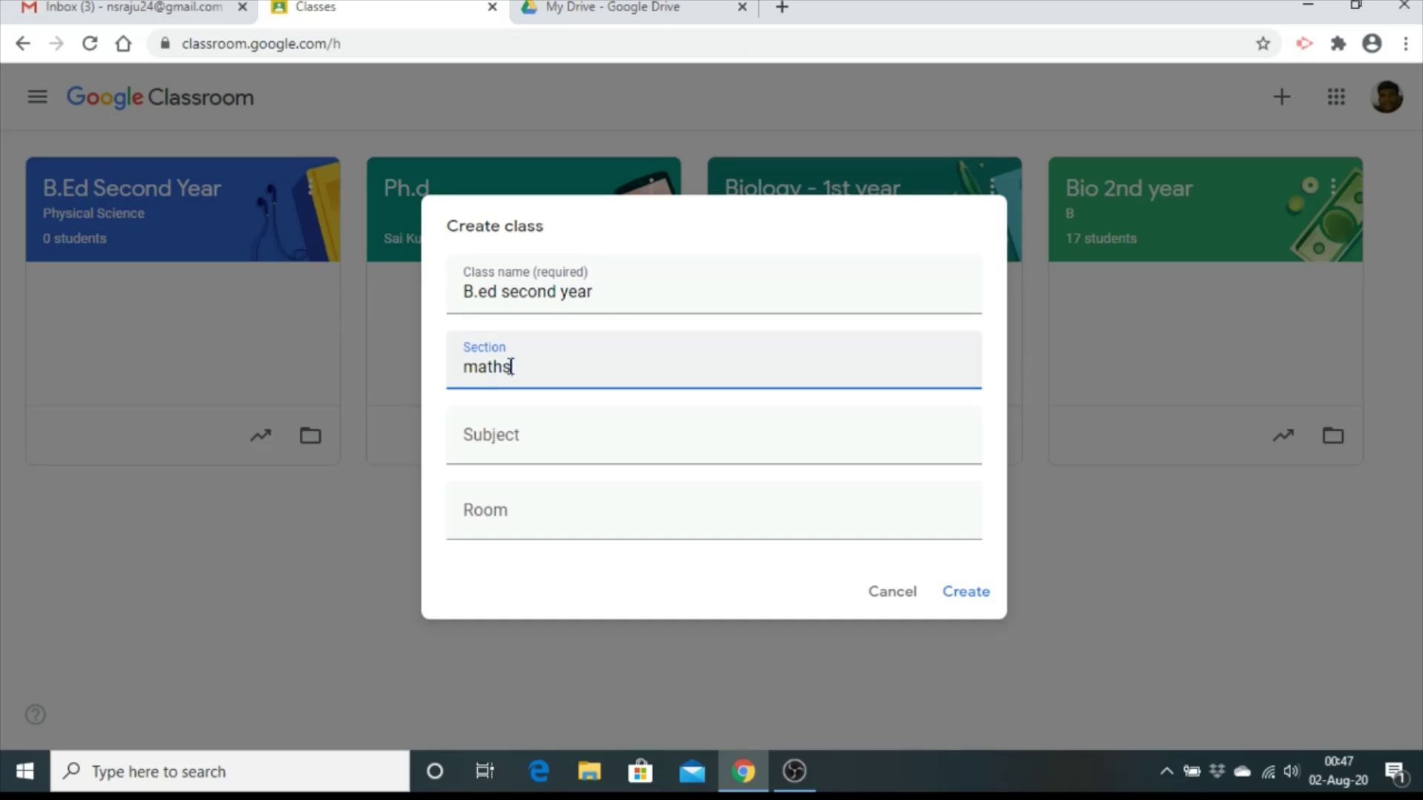
pyautogui.click(510, 439)
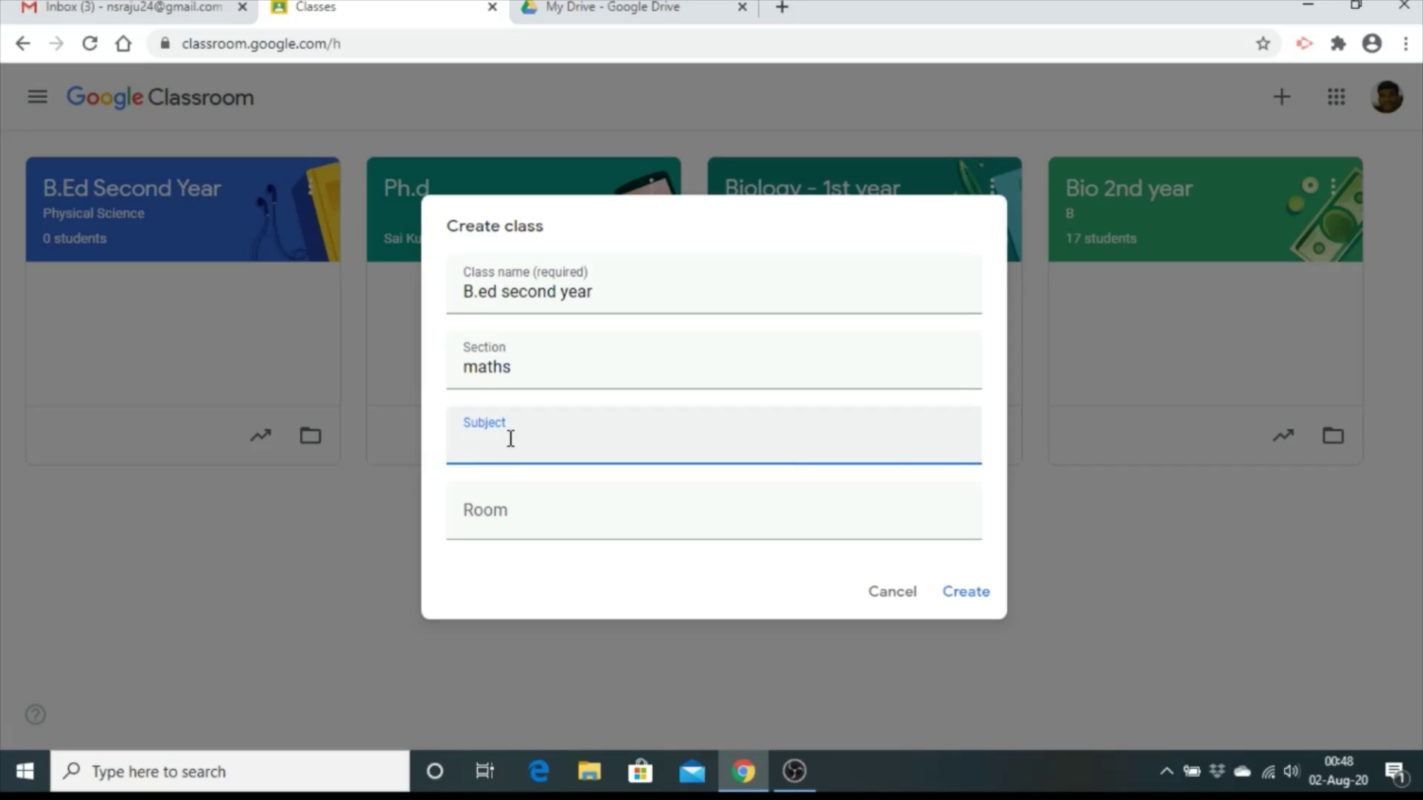
pyautogui.write('peace')
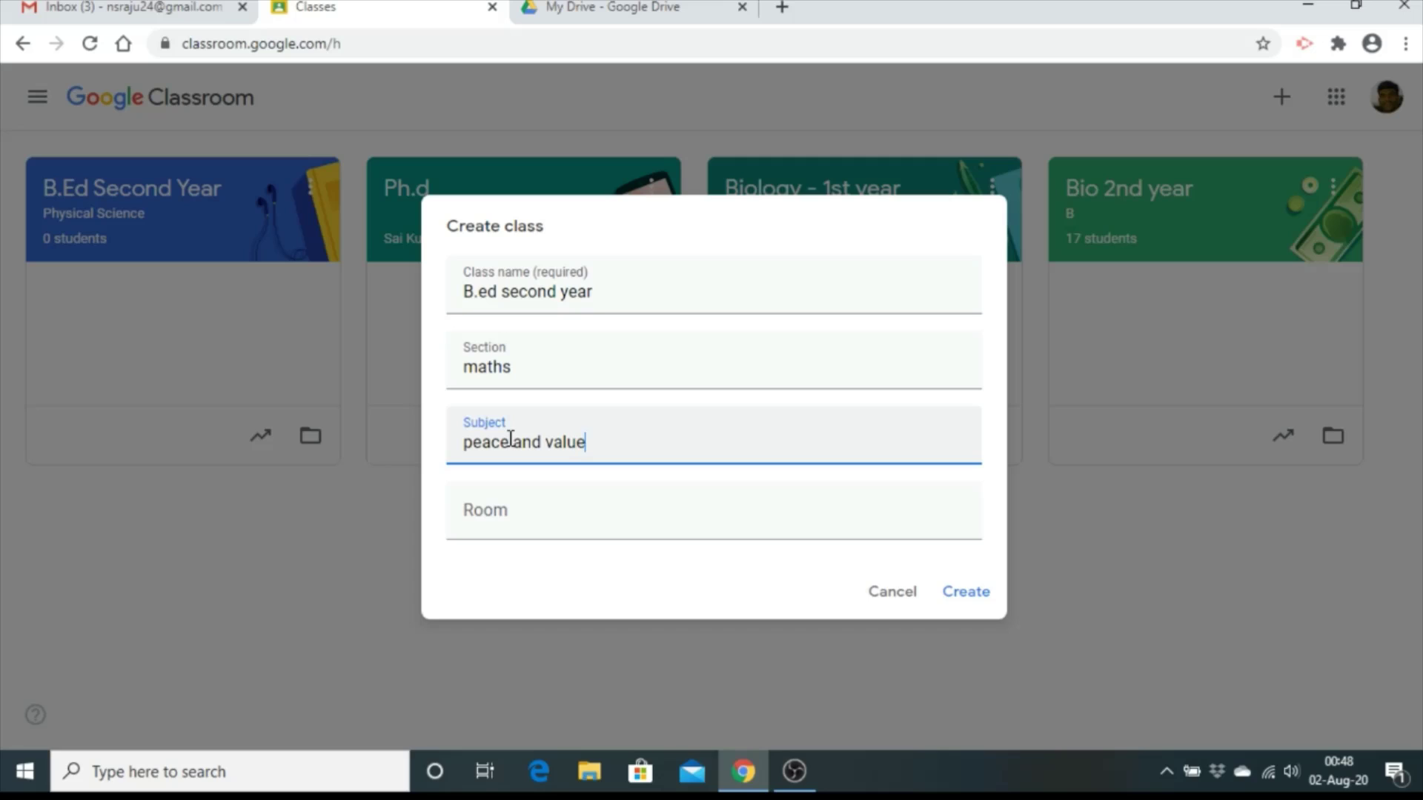
pyautogui.write('and value education')
pyautogui.click(508, 521)
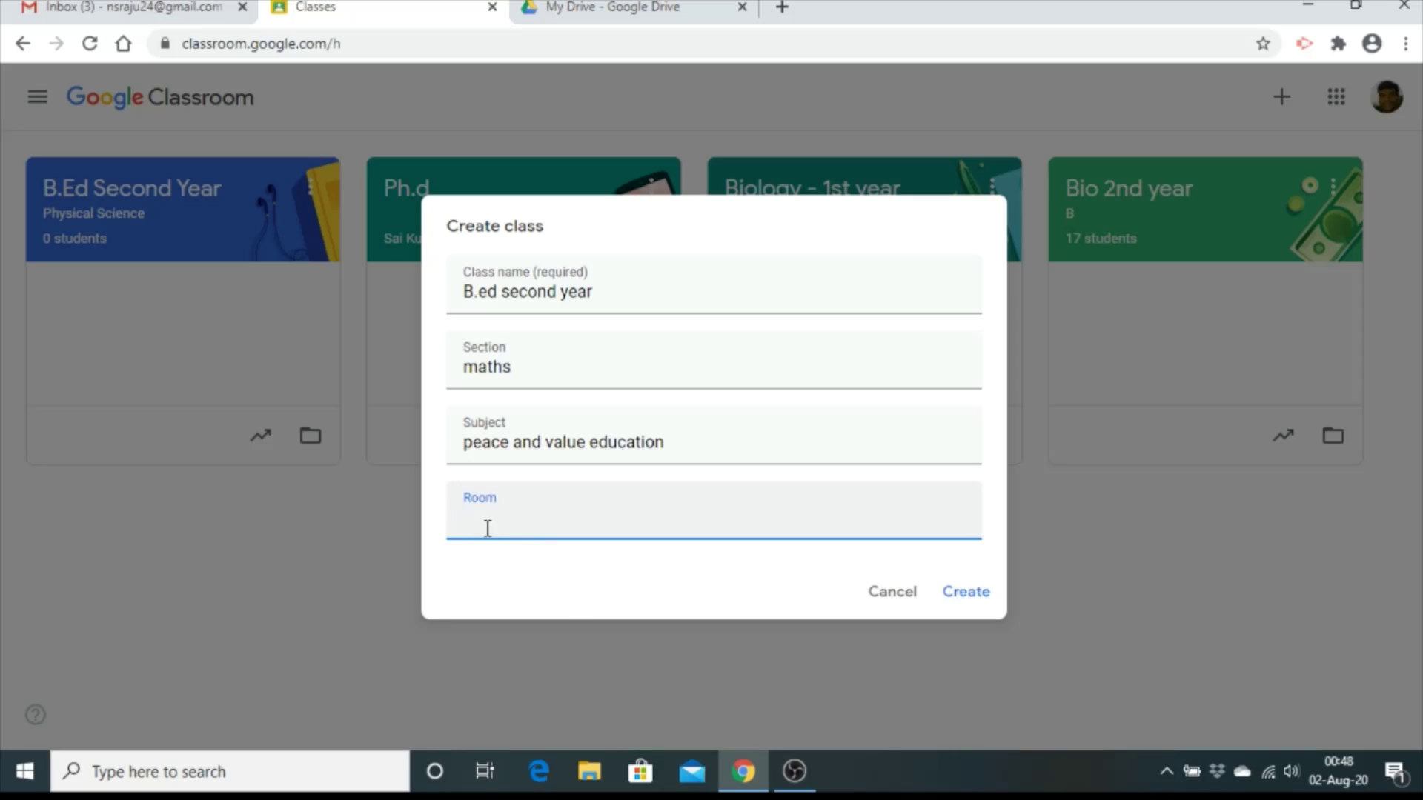
pyautogui.click(970, 592)
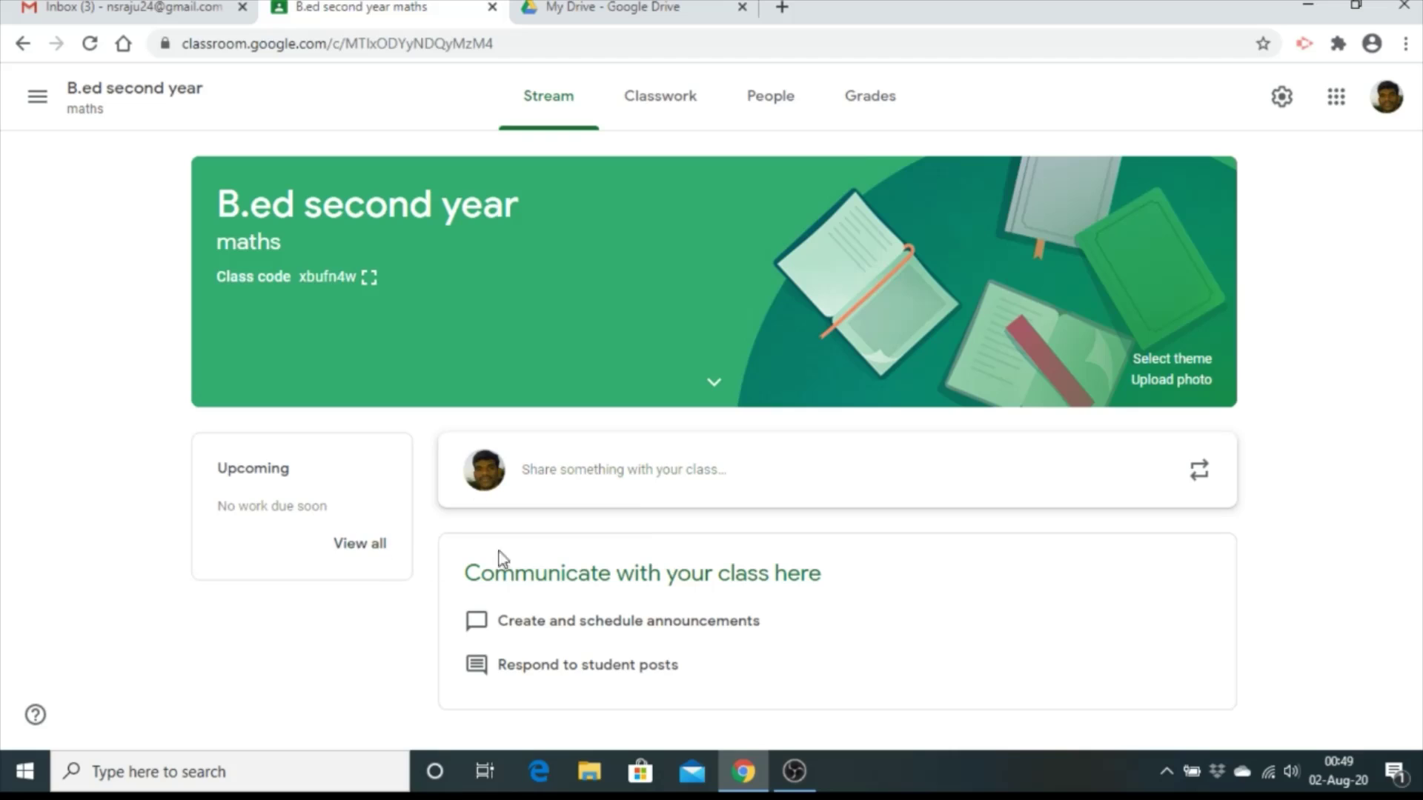
# Open a new announcement in the class stream and examine its class, student, message and attachment options
pyautogui.click(624, 473)
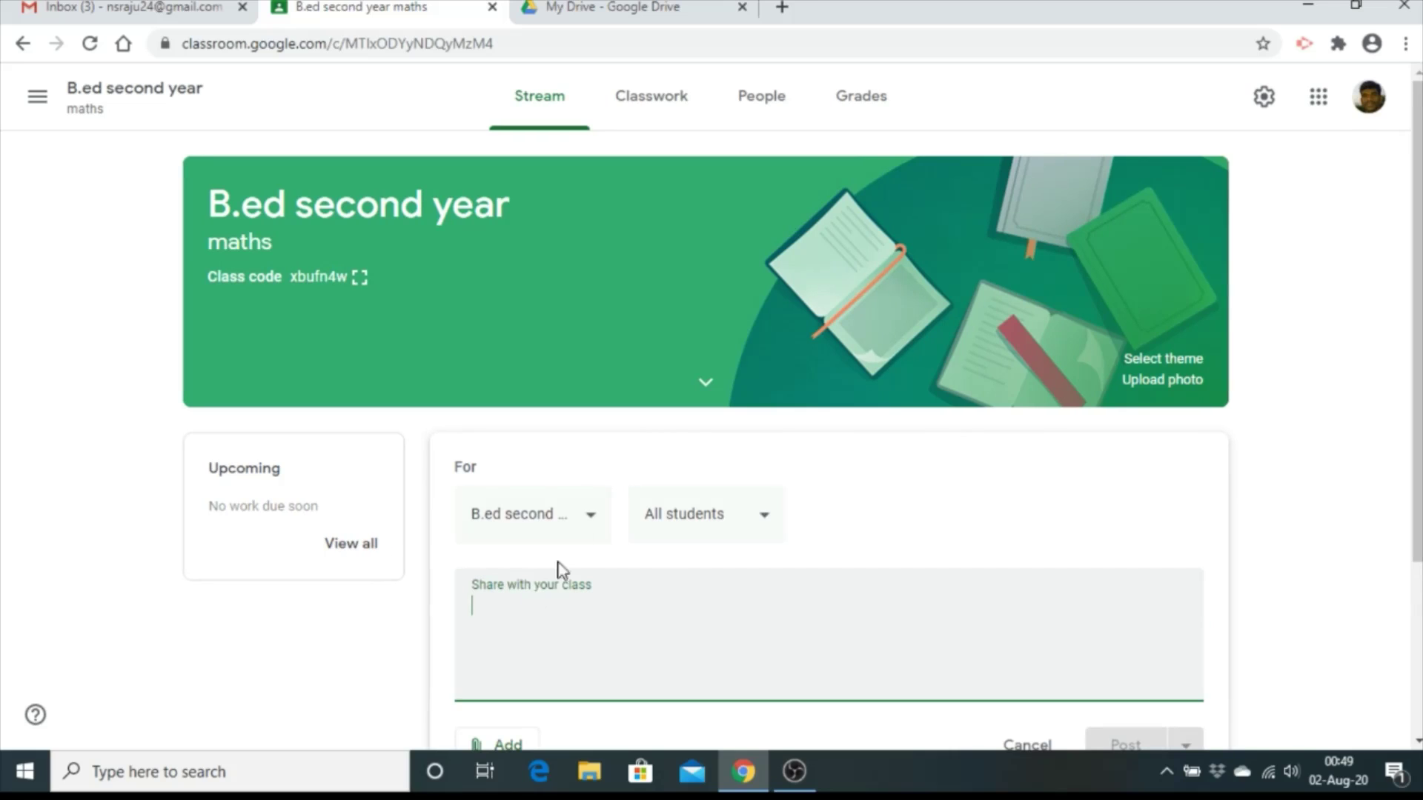
pyautogui.click(590, 524)
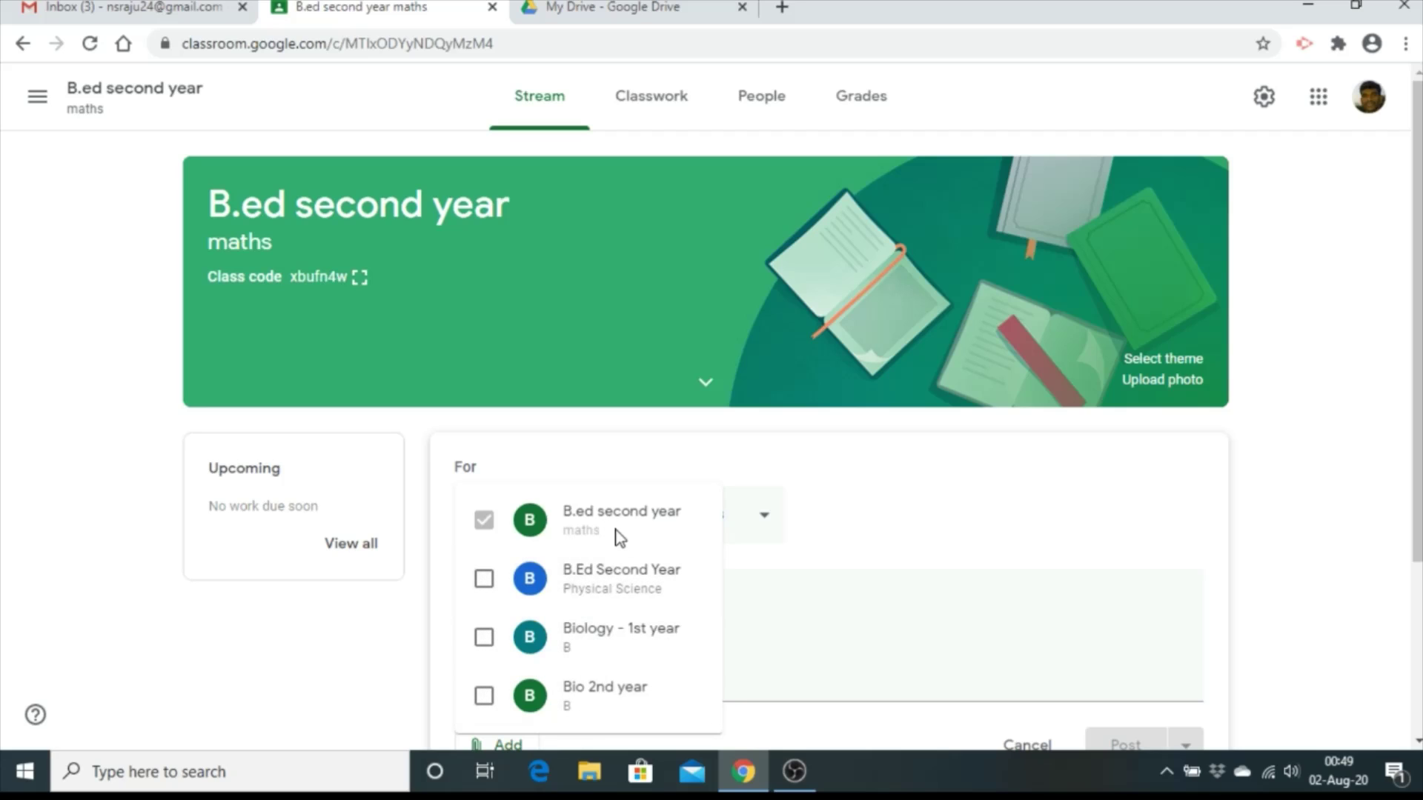
pyautogui.click(797, 650)
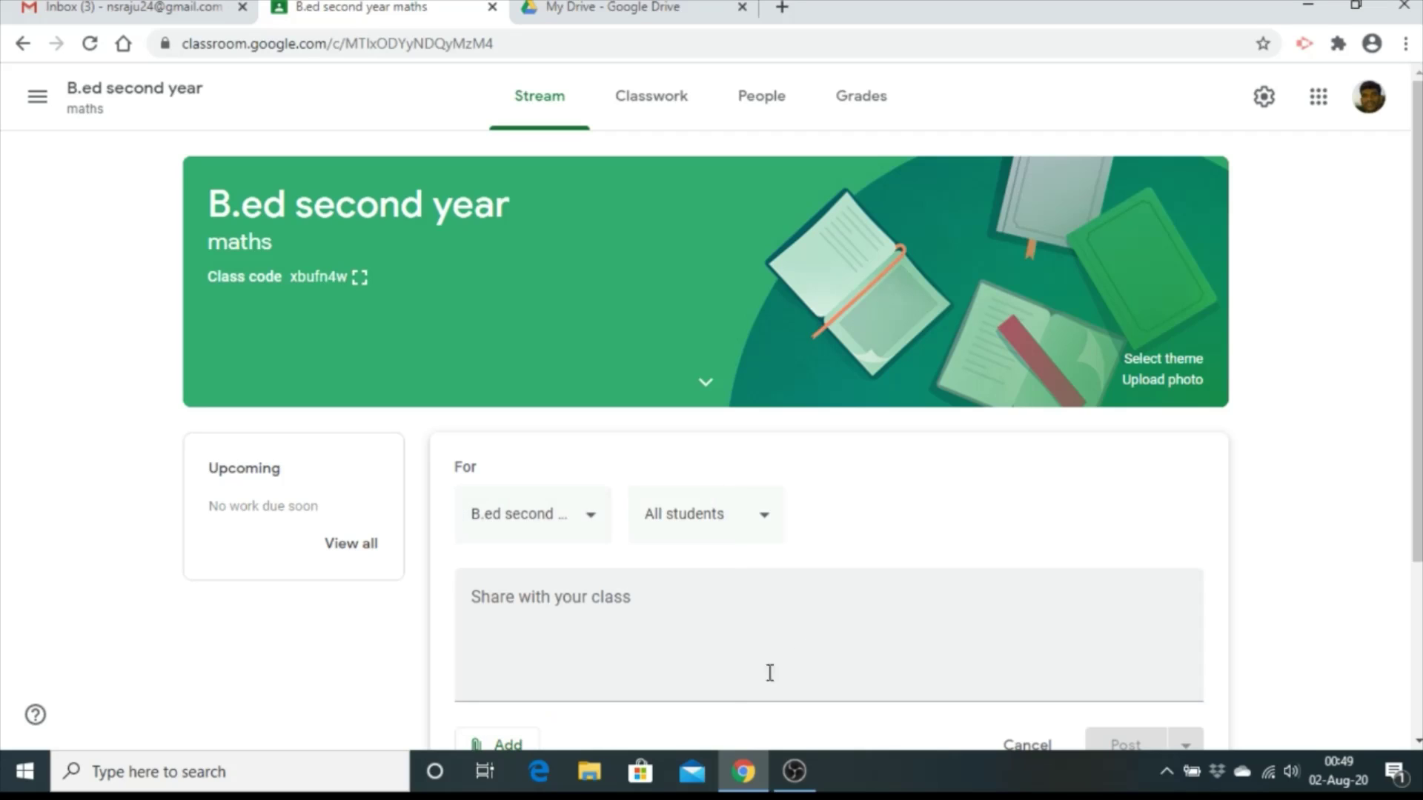
pyautogui.scroll(-1, 531, 636)
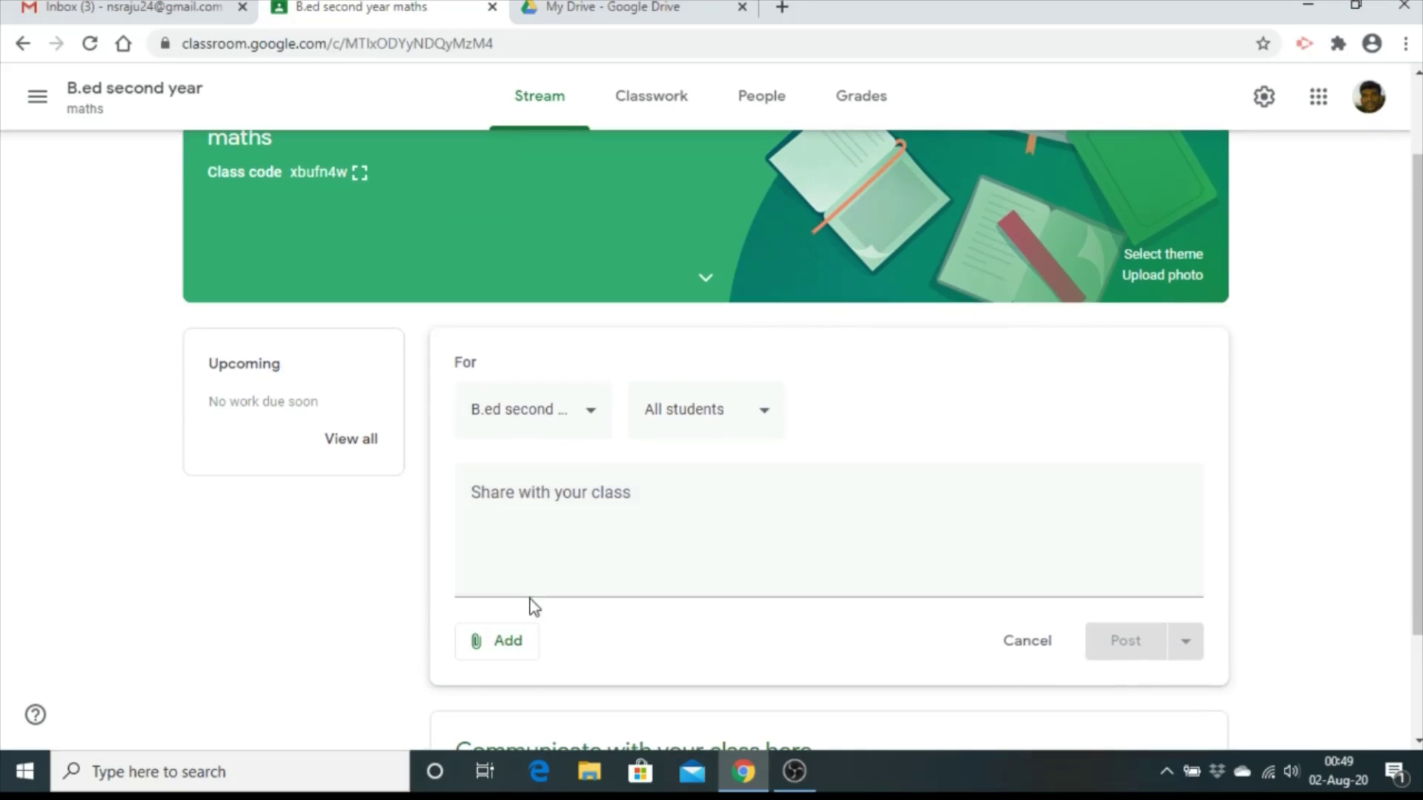
pyautogui.click(539, 580)
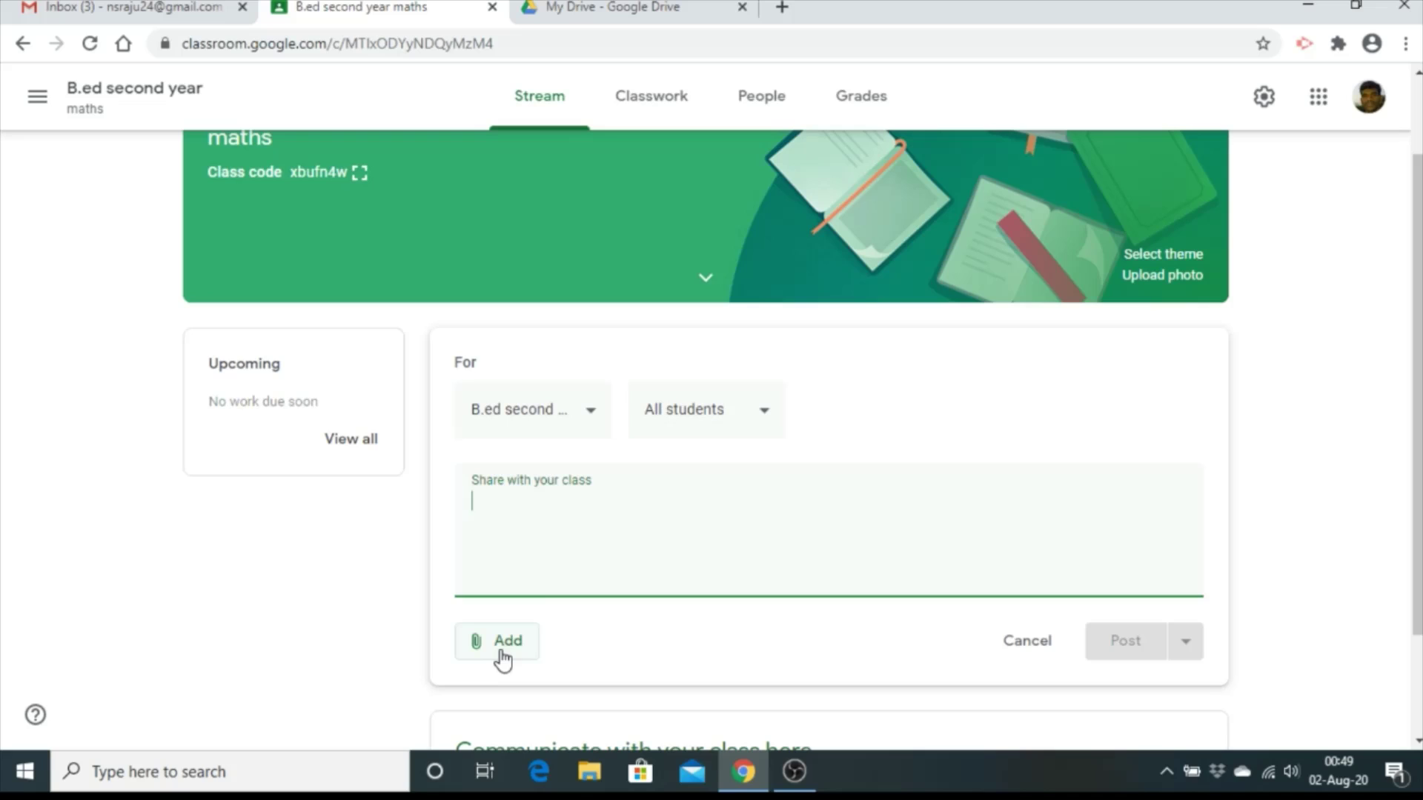
pyautogui.scroll(-2, 829, 534)
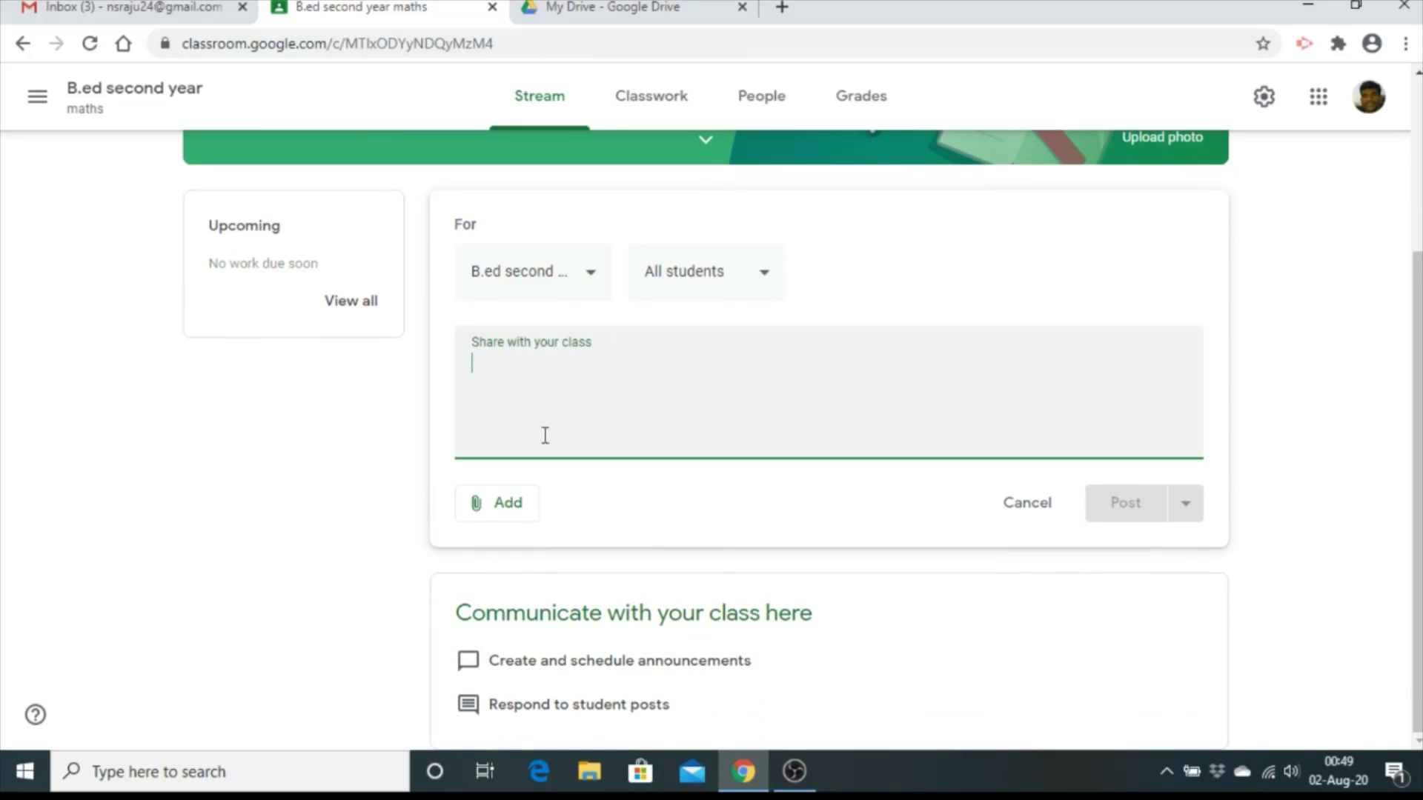
pyautogui.scroll(3, 561, 440)
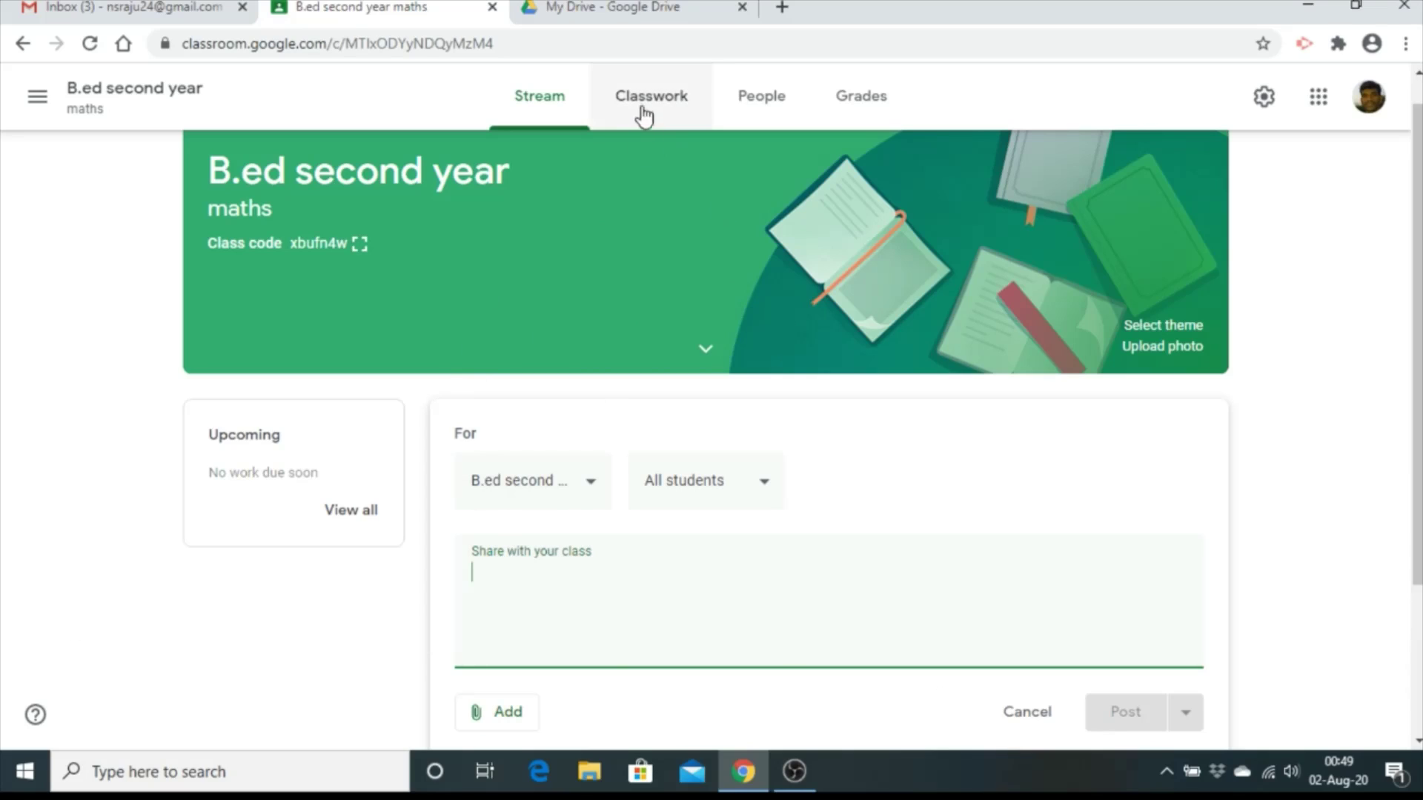
# Invite a student to the class by looking up the student's e-mail address and sending the invitation
pyautogui.click(748, 106)
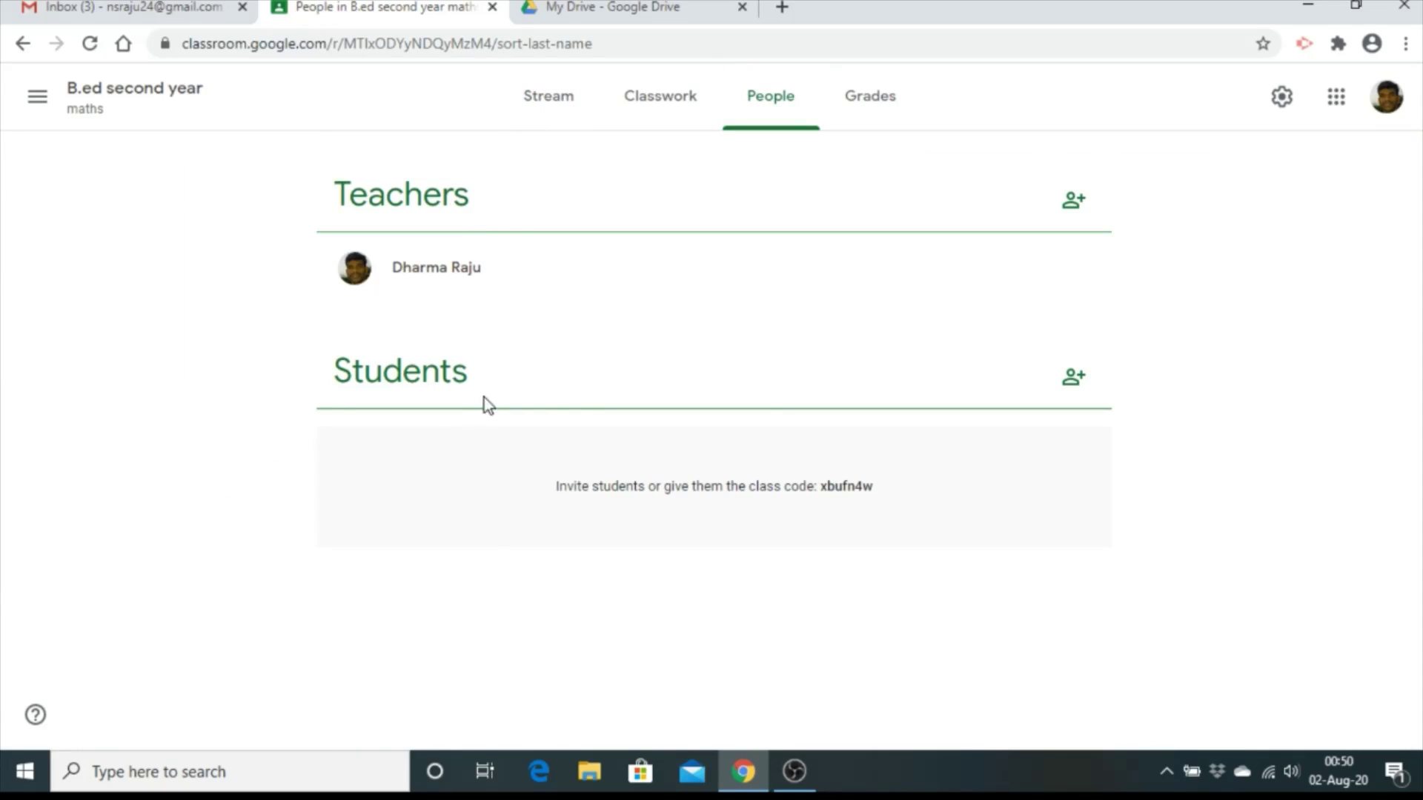
pyautogui.click(1074, 378)
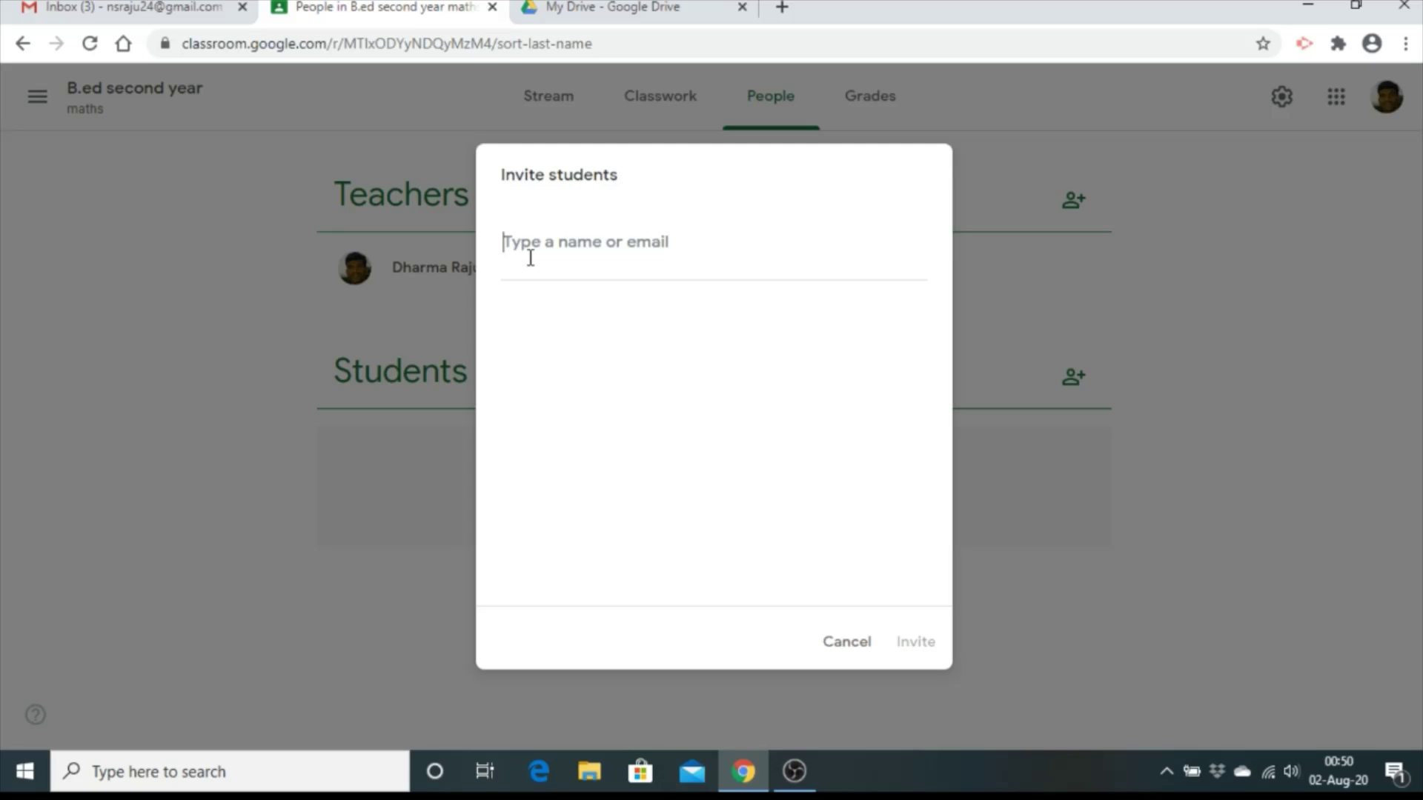
pyautogui.write('nsraj')
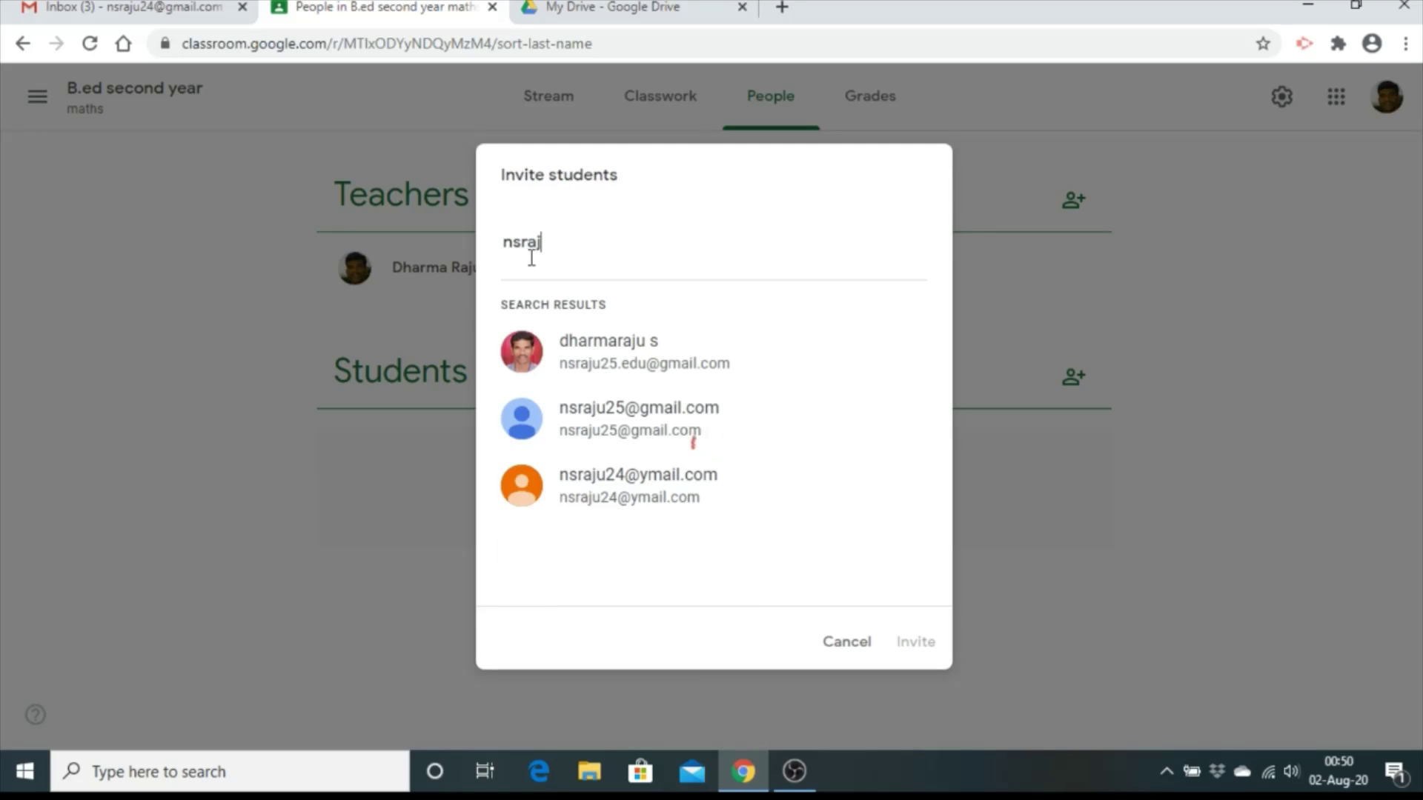
pyautogui.write('u')
pyautogui.click(606, 364)
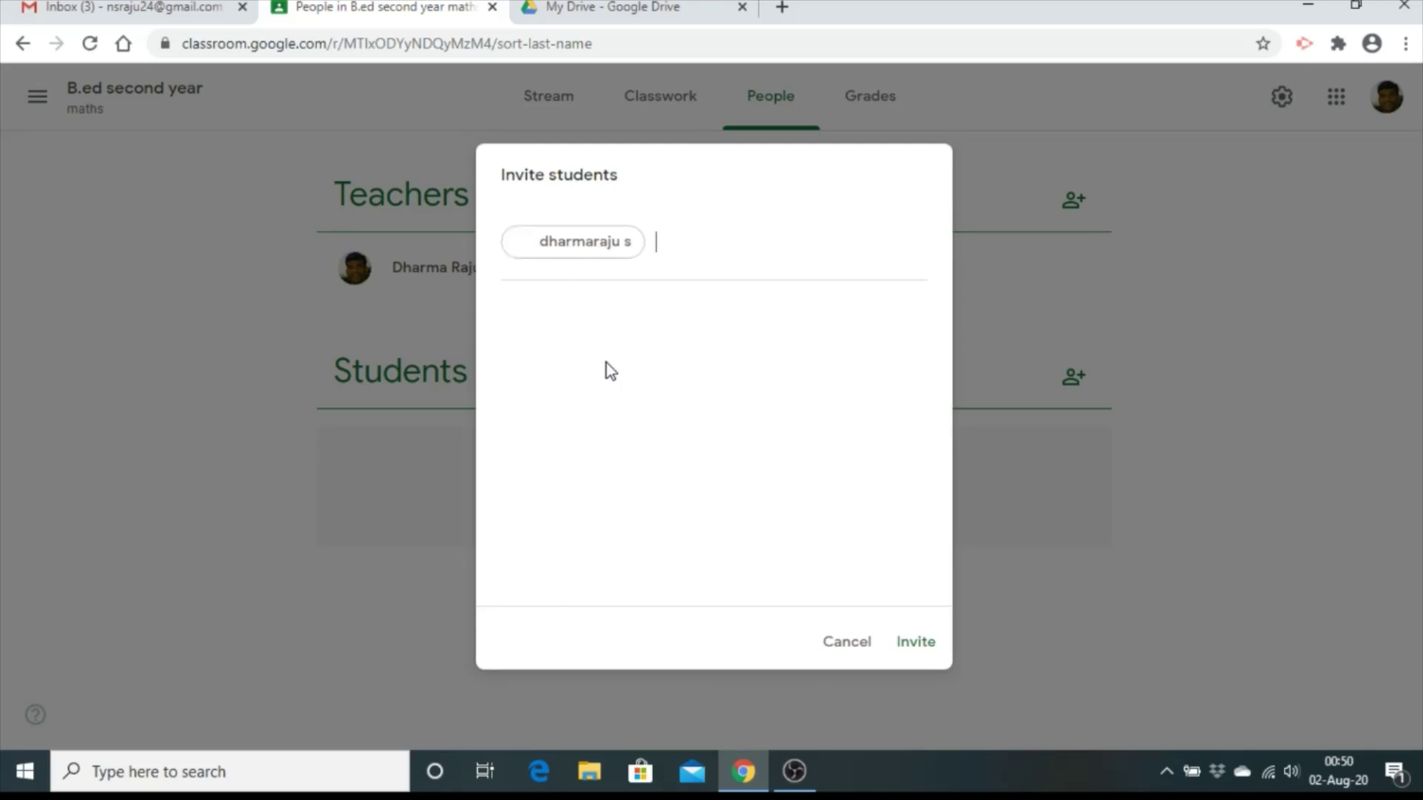
pyautogui.click(917, 645)
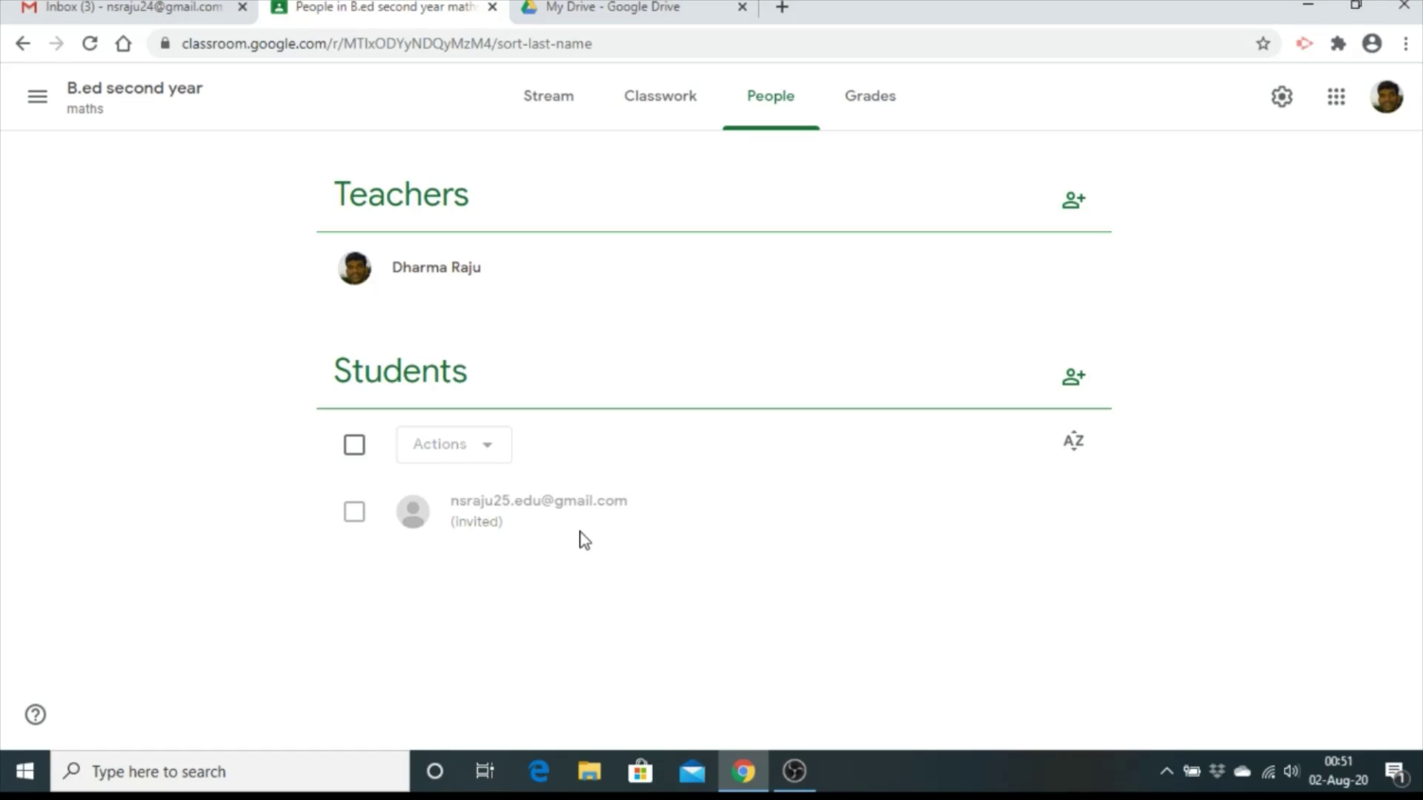
# Go to the class's Classwork page and bring up the types of classwork that can be created
pyautogui.click(557, 102)
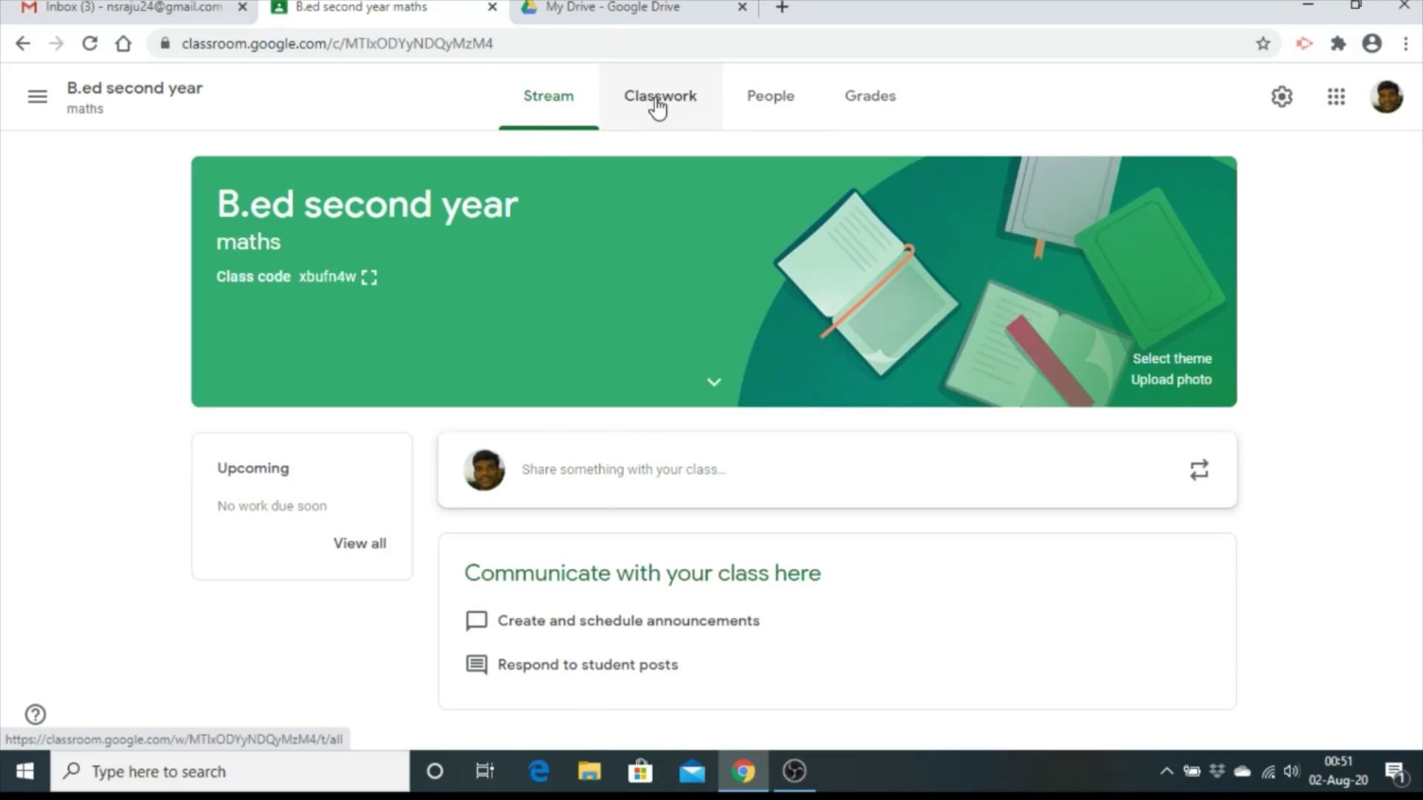
pyautogui.click(657, 106)
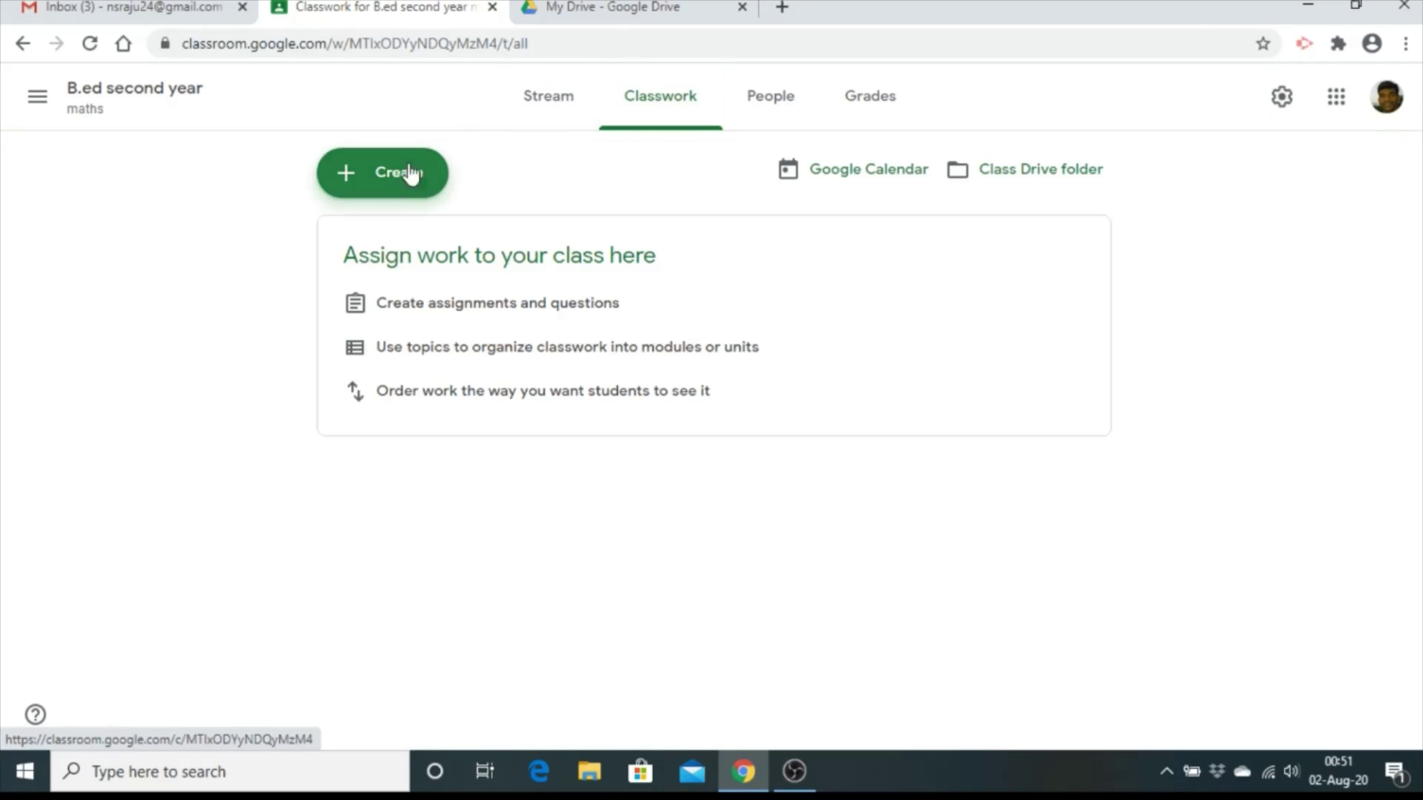
pyautogui.click(390, 182)
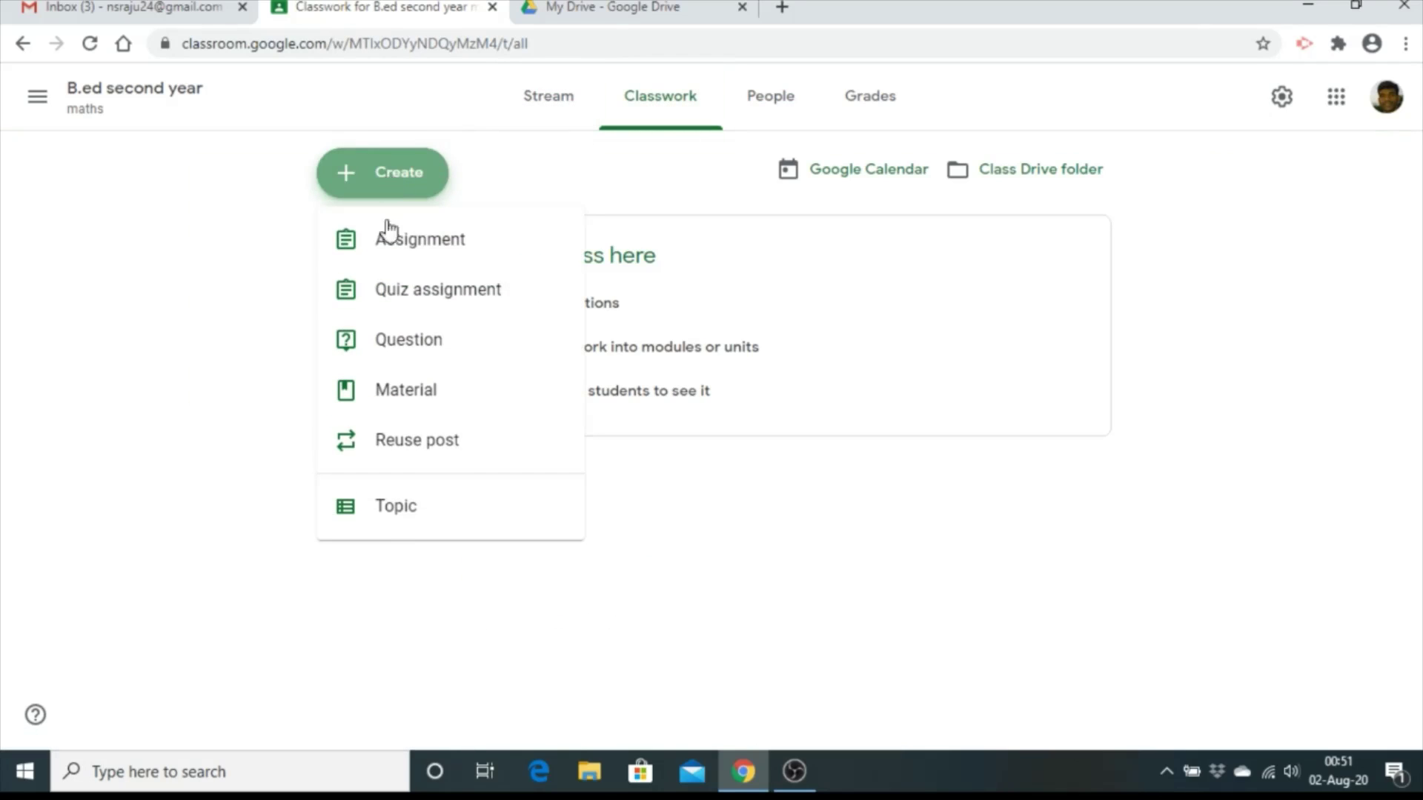